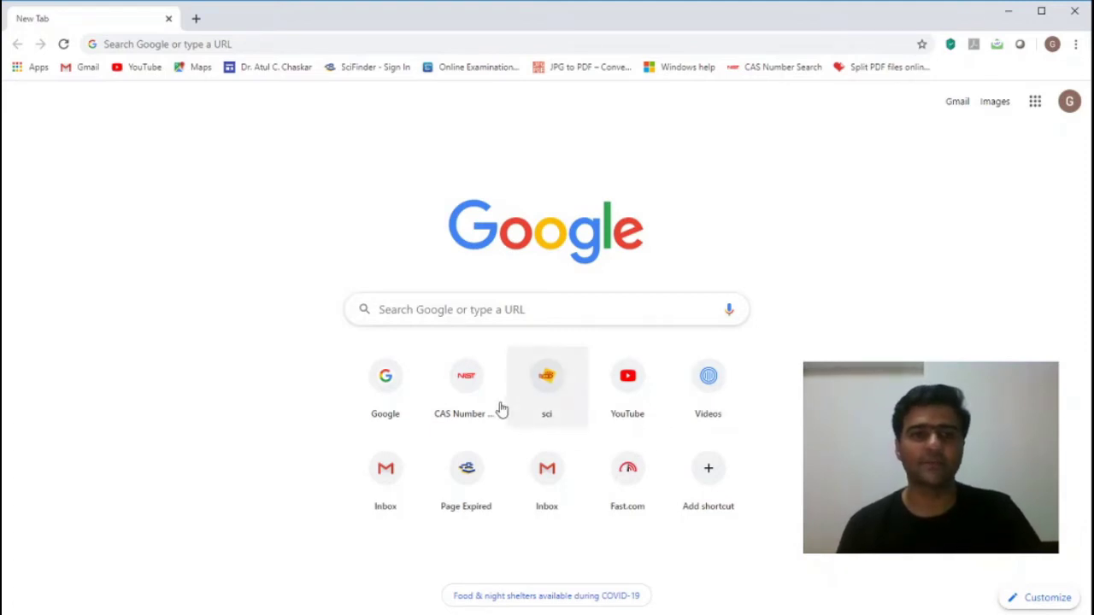
left_click(208, 43)
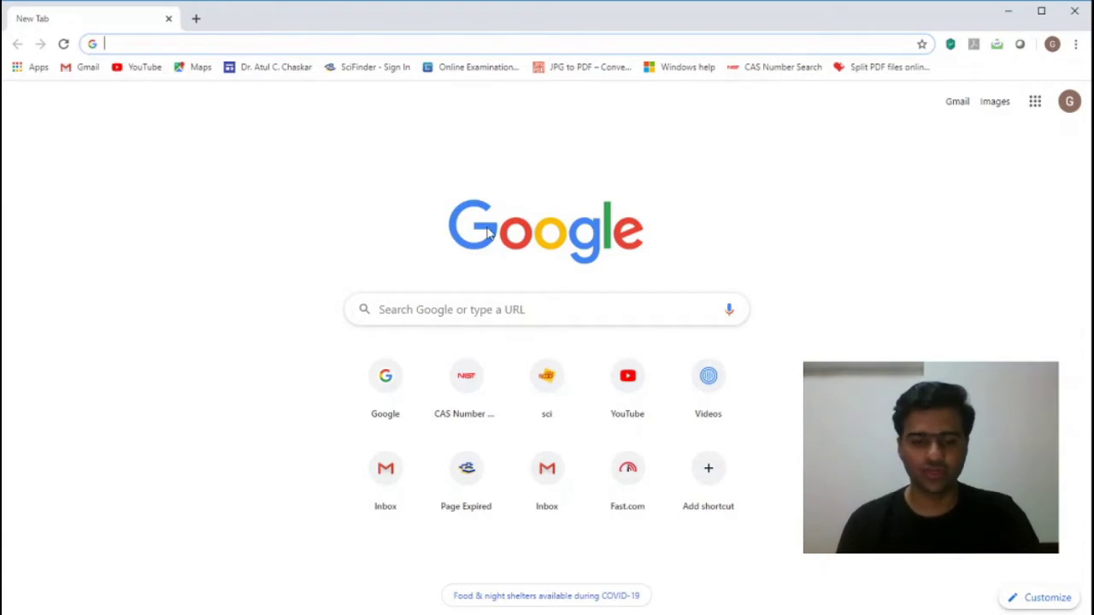
type("www.google.co.in")
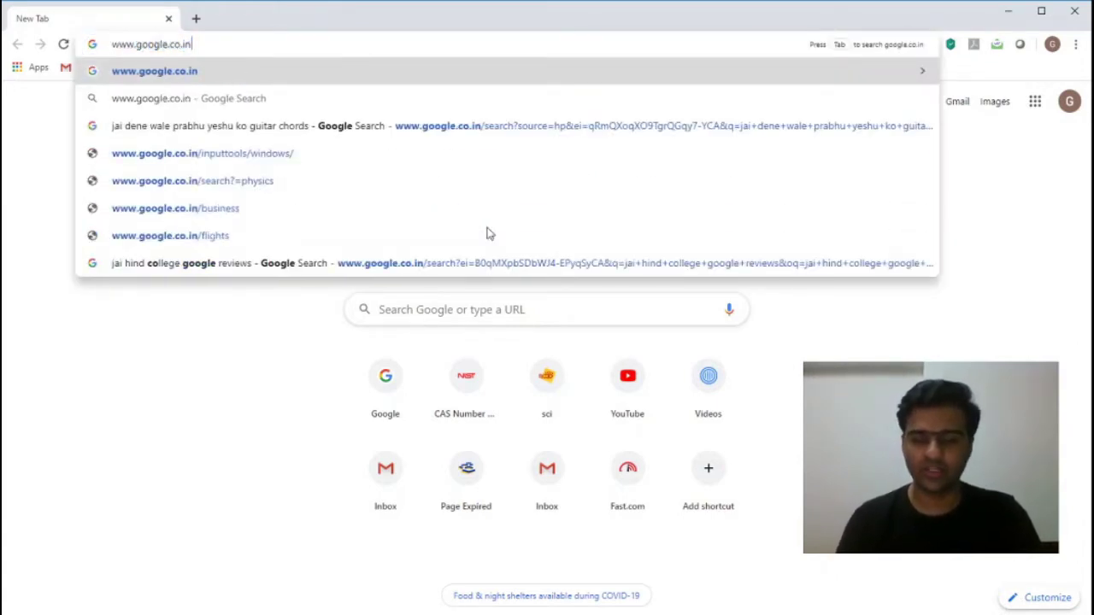
key("Return")
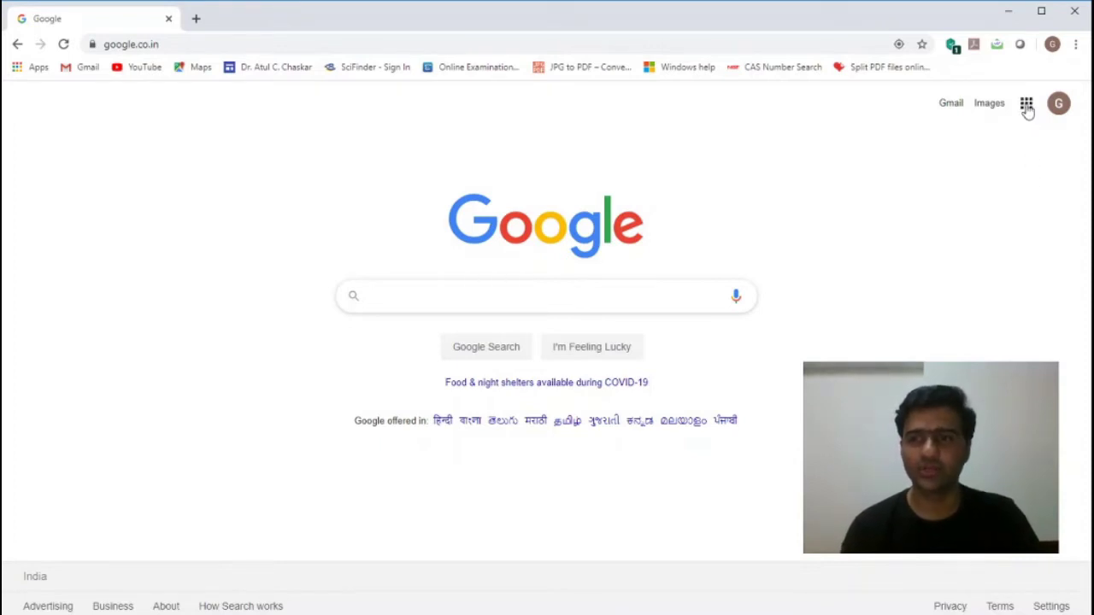
left_click(1026, 104)
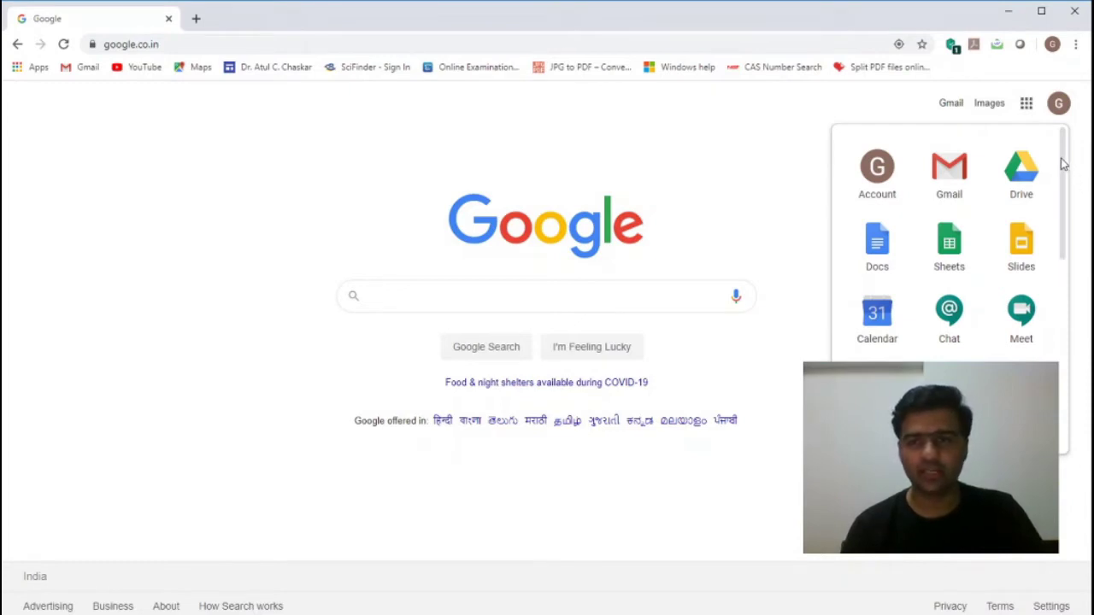
left_click_drag(1064, 162, 1072, 402)
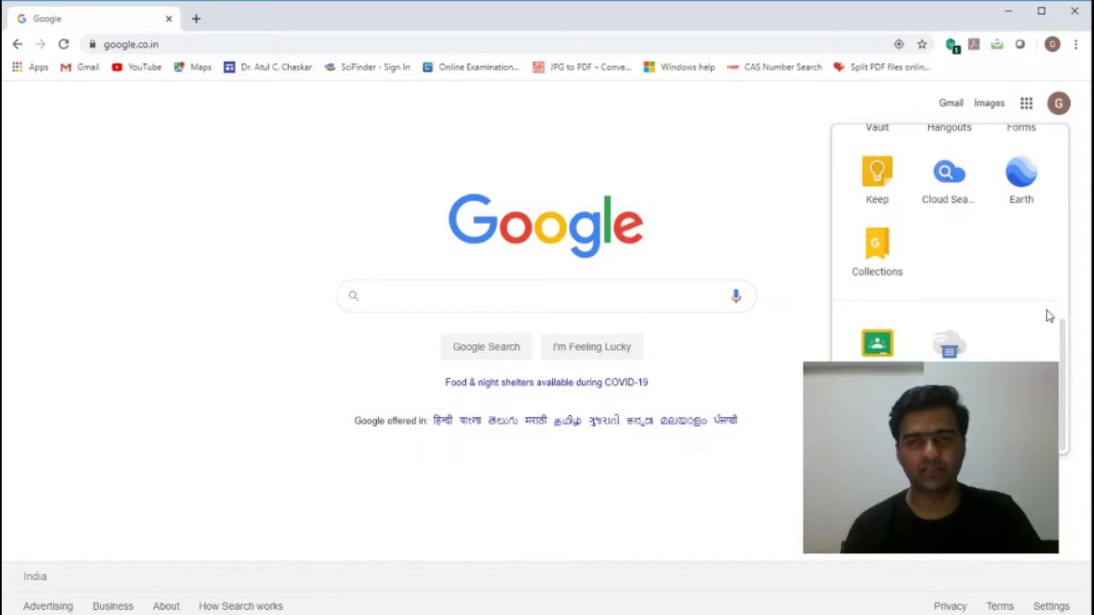
left_click(876, 346)
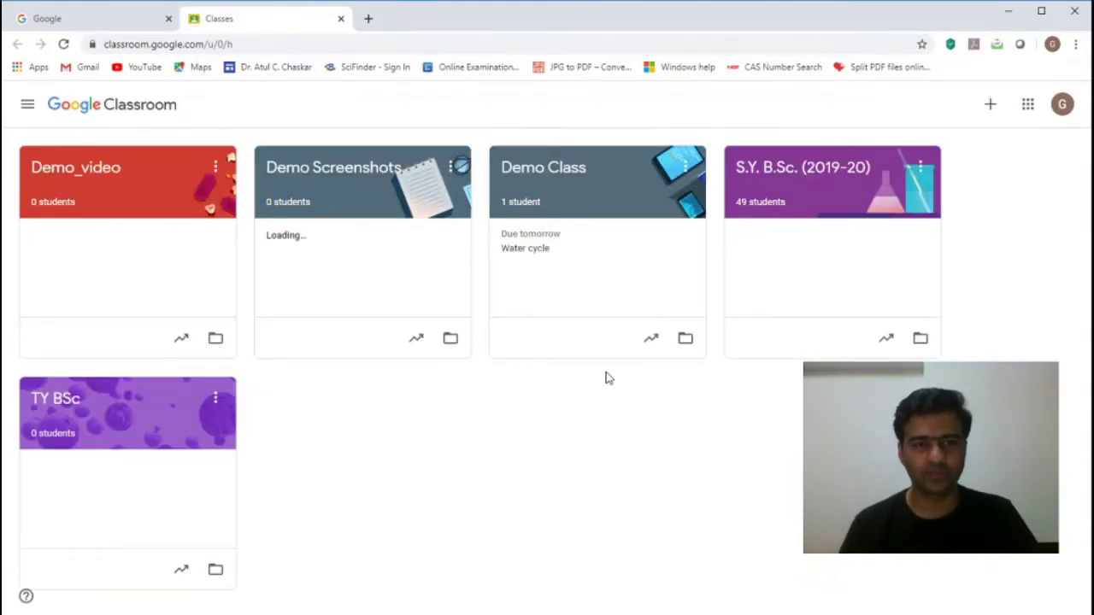
Step: Open classroom.google.com directly in place of the Google home page and close the duplicate Classes tab
left_click(39, 24)
left_click(160, 43)
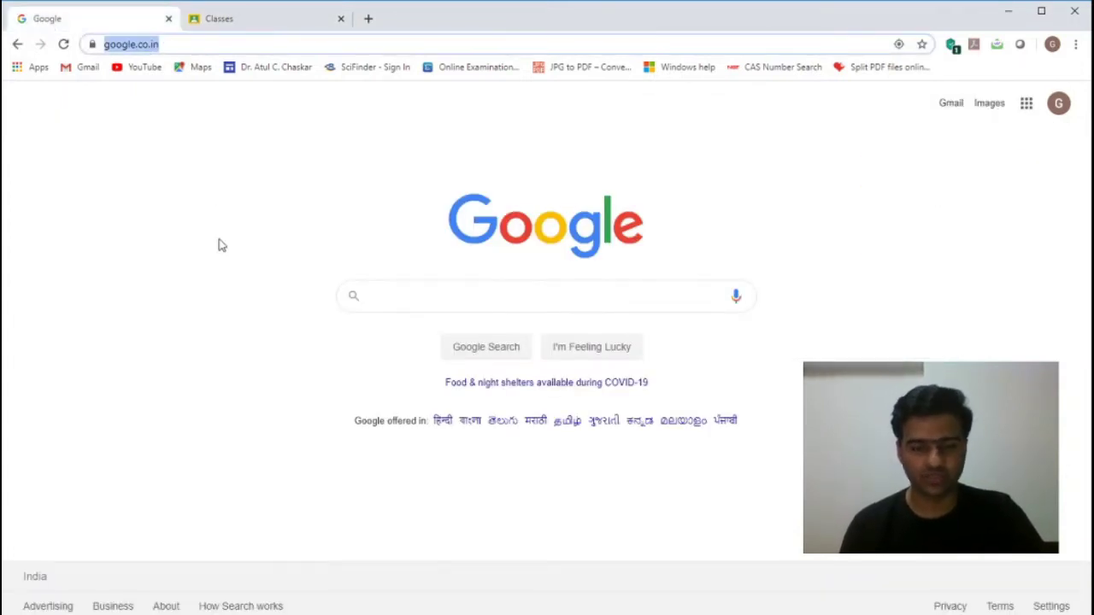
type("classroo")
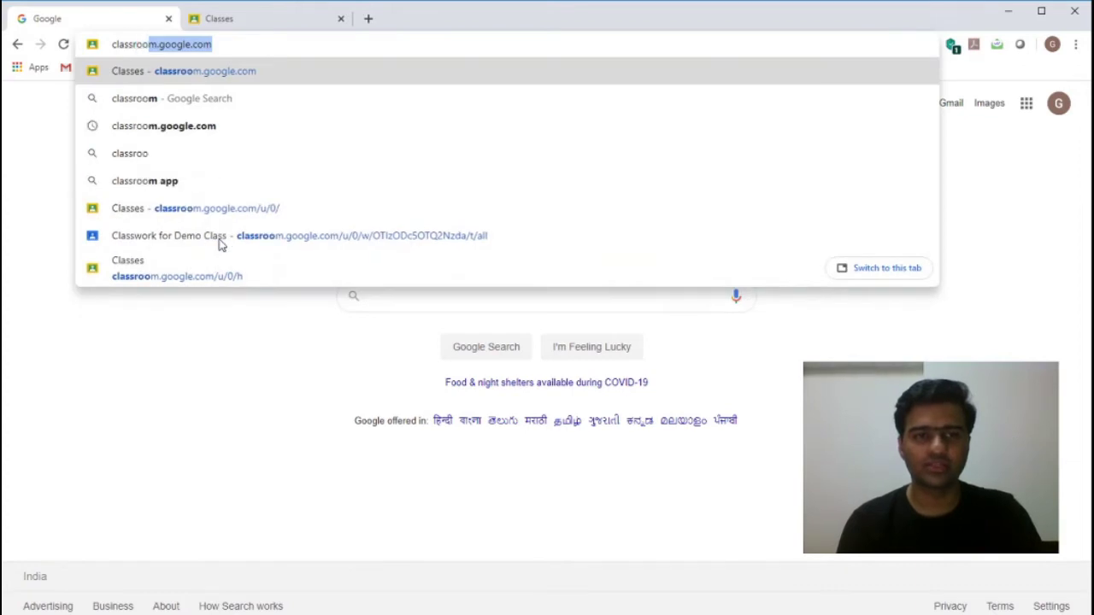
type("m.google.com")
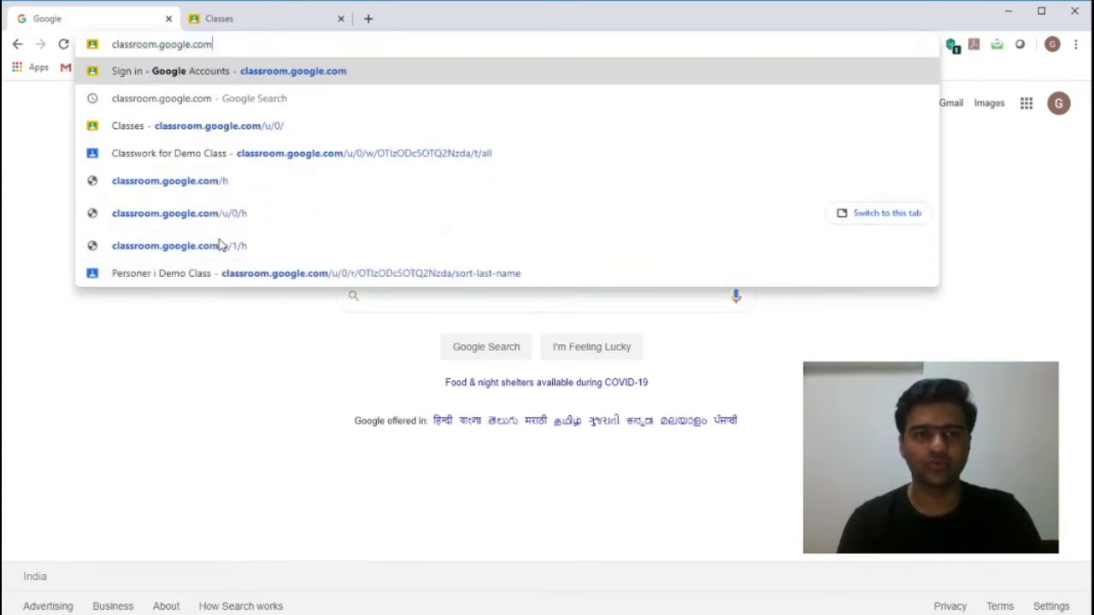
key("Return")
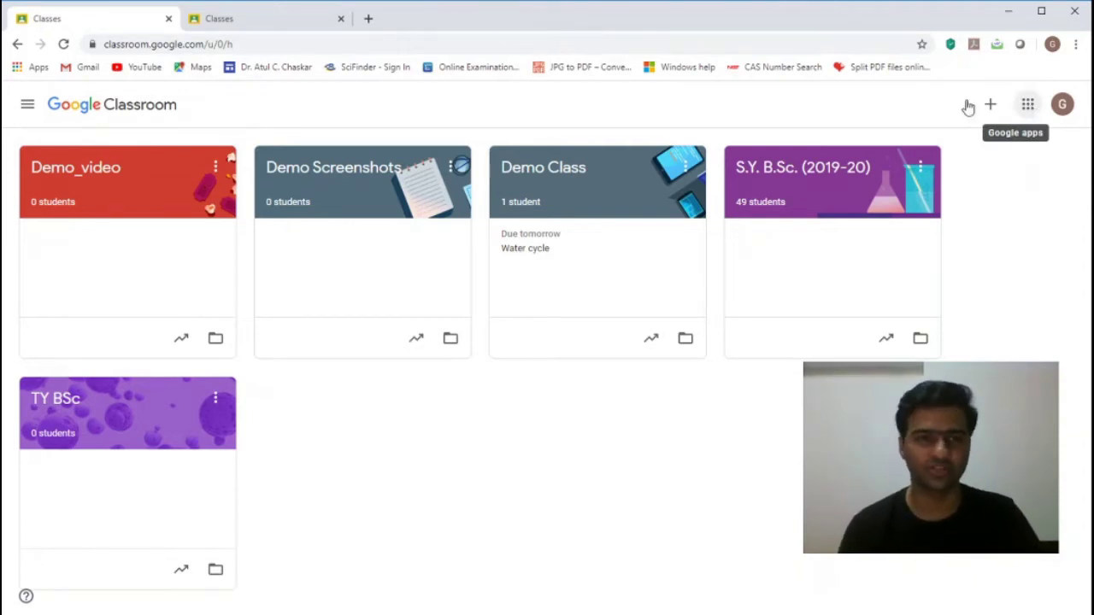
left_click(242, 18)
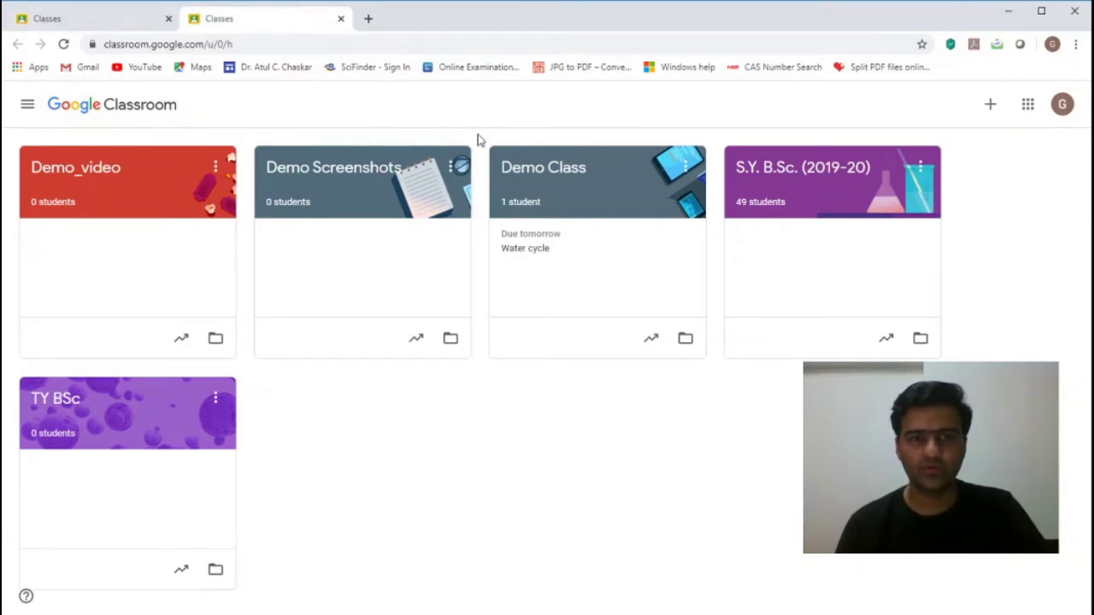
left_click(341, 18)
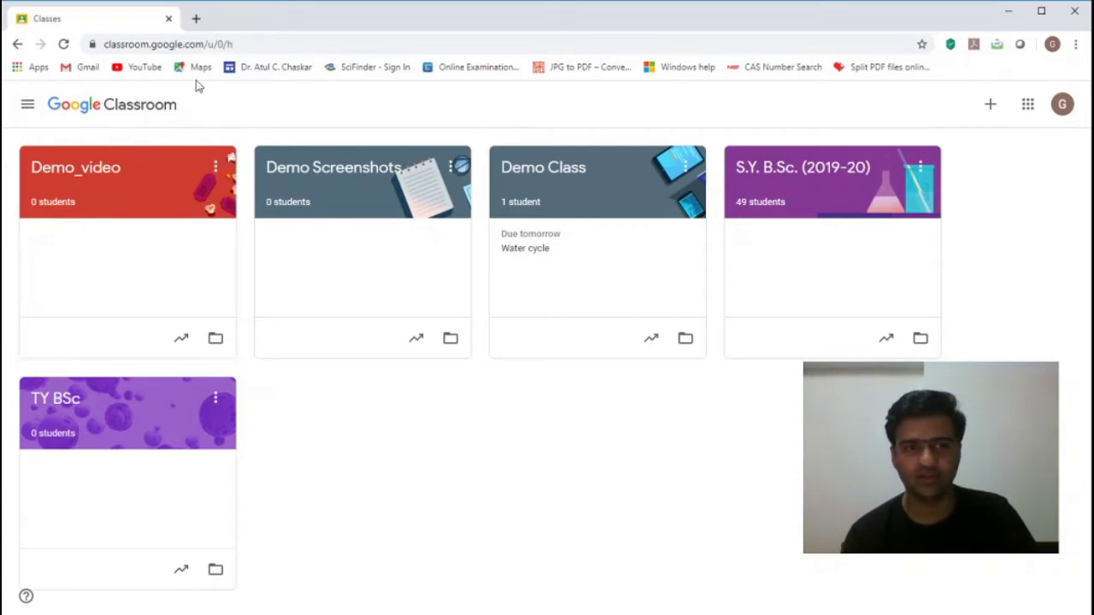
Step: Create a new class named Demo_video1, leaving section, subject and room empty
left_click(990, 107)
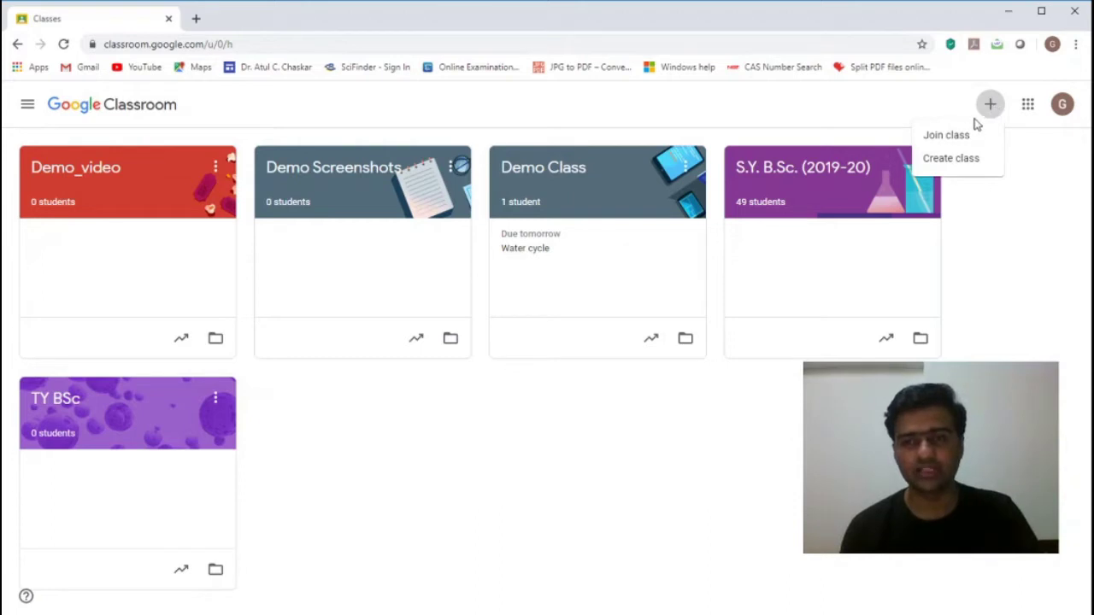
left_click(961, 165)
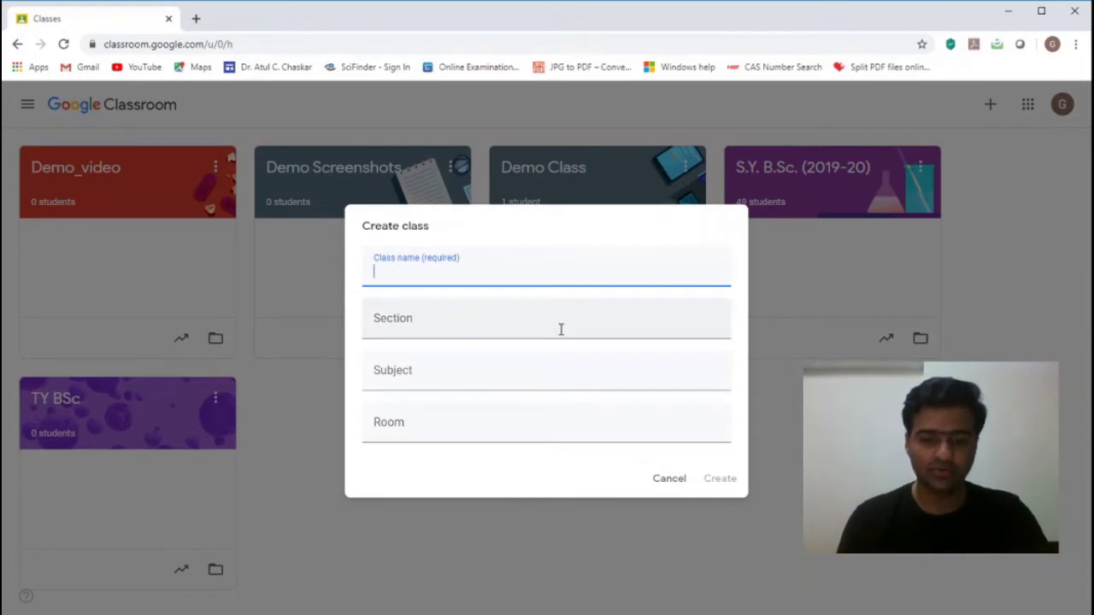
type("Demo")
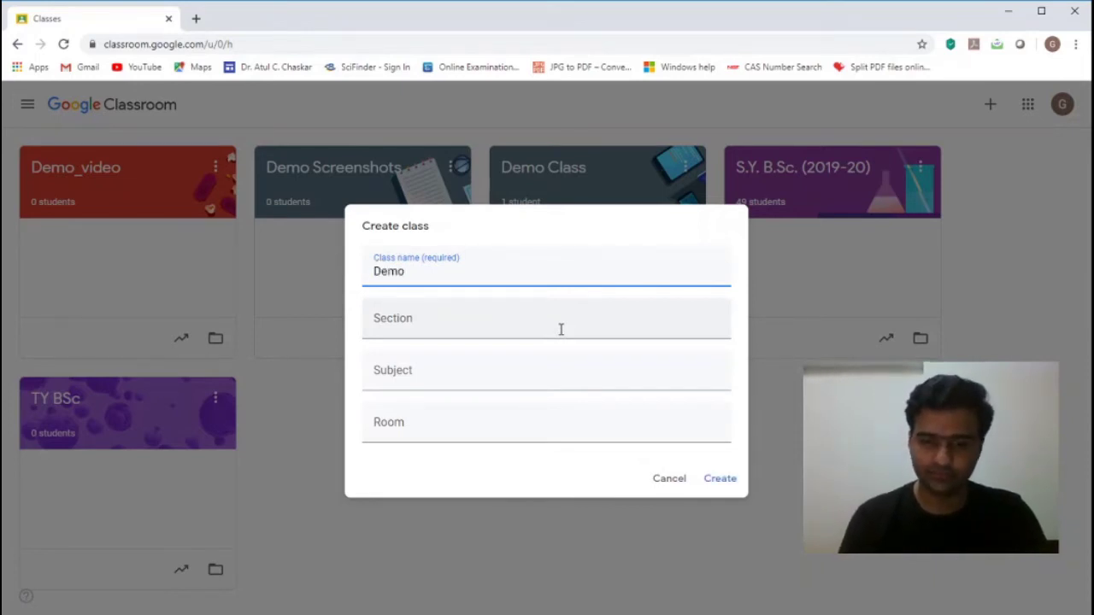
type("_vide")
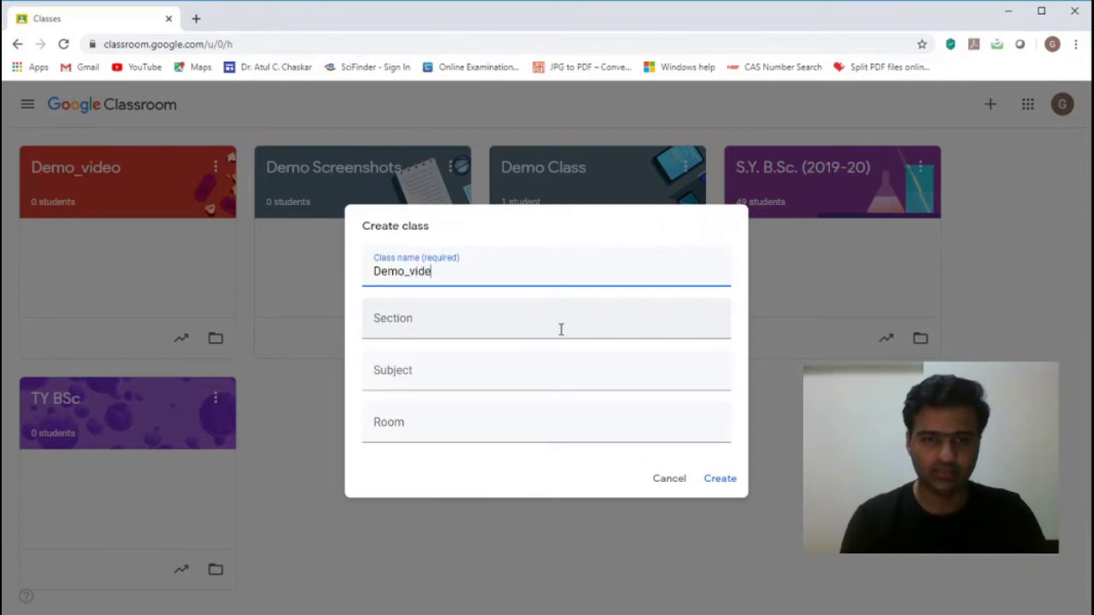
type("o1")
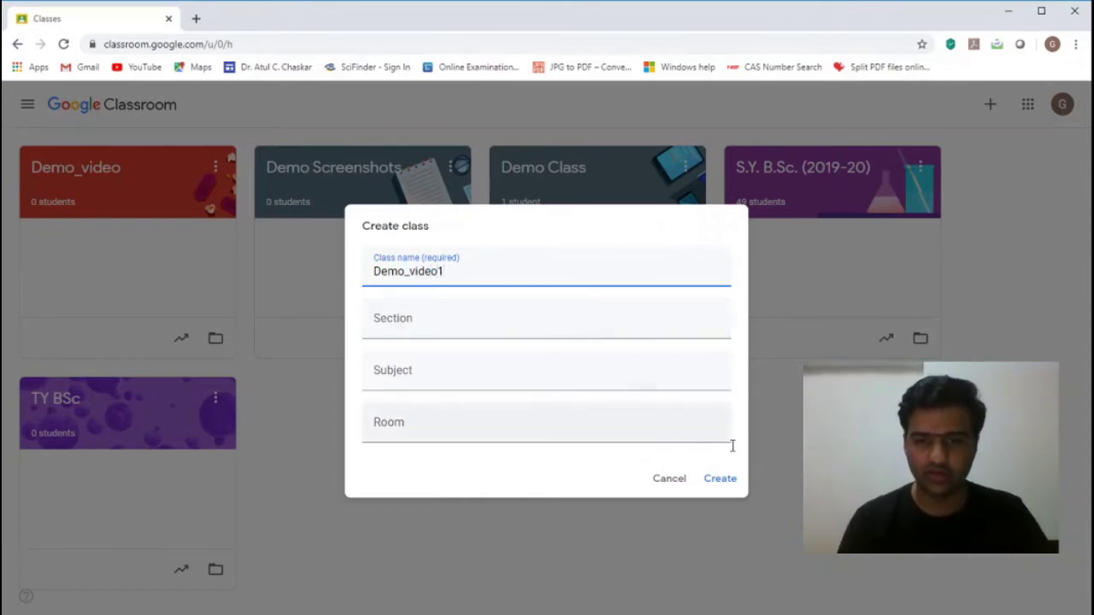
left_click(726, 484)
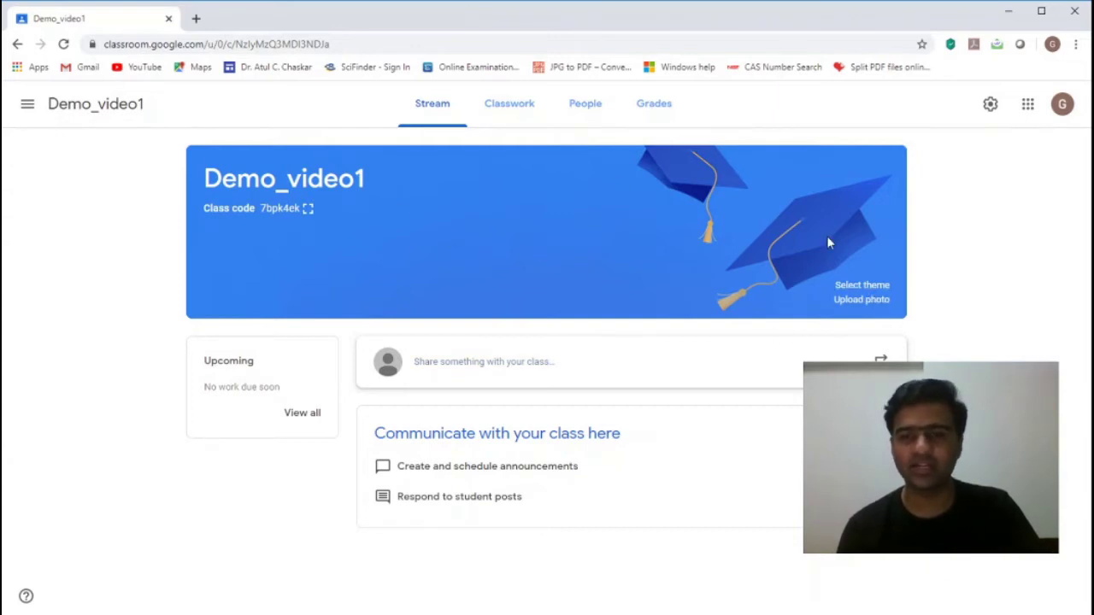
Step: Apply the purple laboratory glassware theme from the Math & Science gallery to the class
left_click(846, 286)
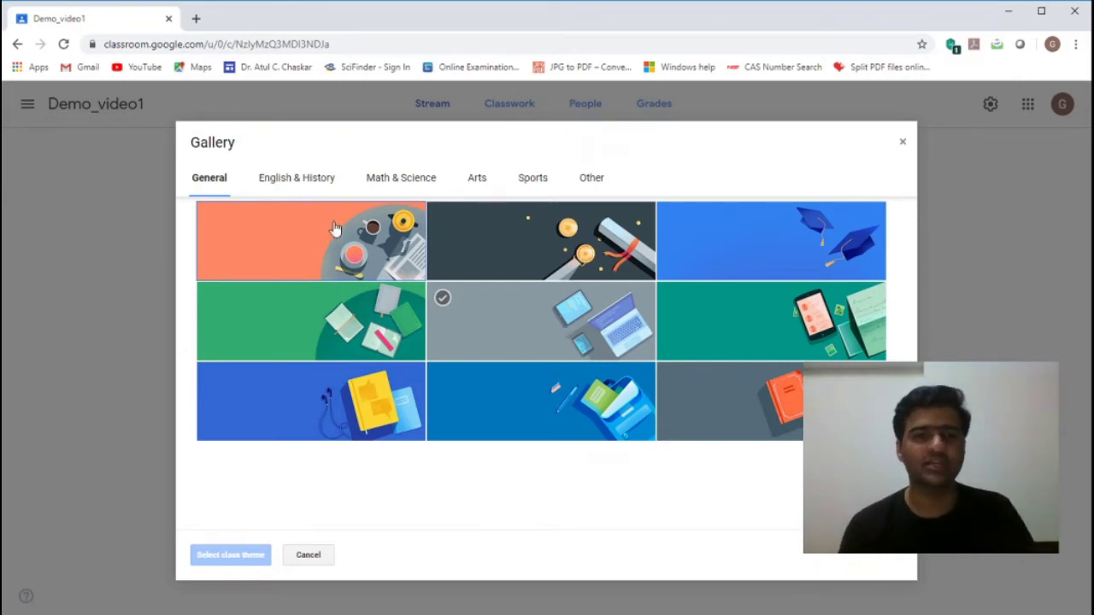
left_click(285, 178)
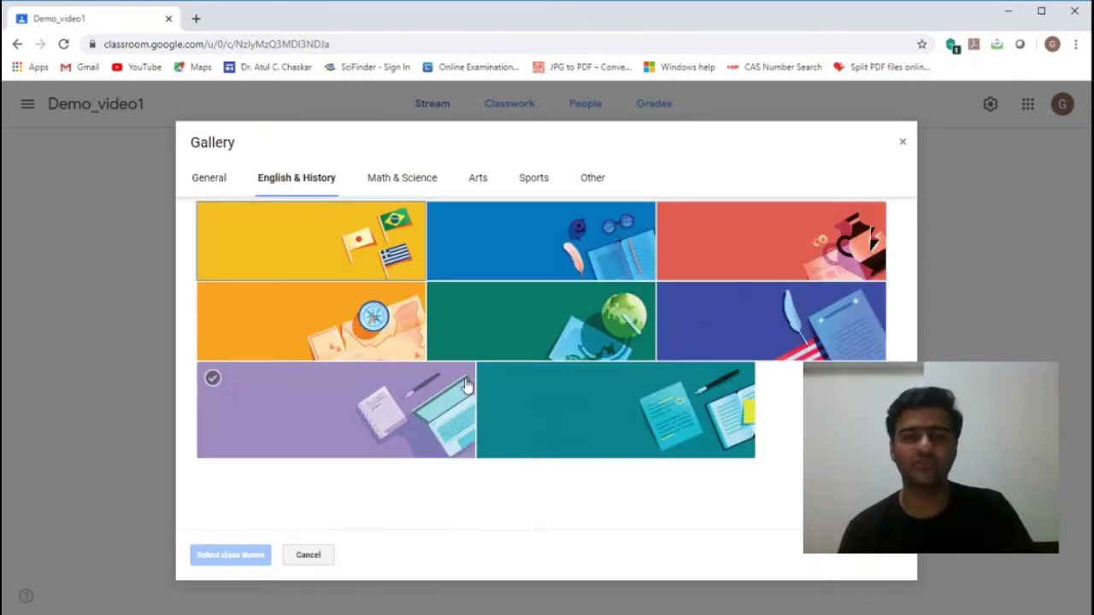
left_click(403, 178)
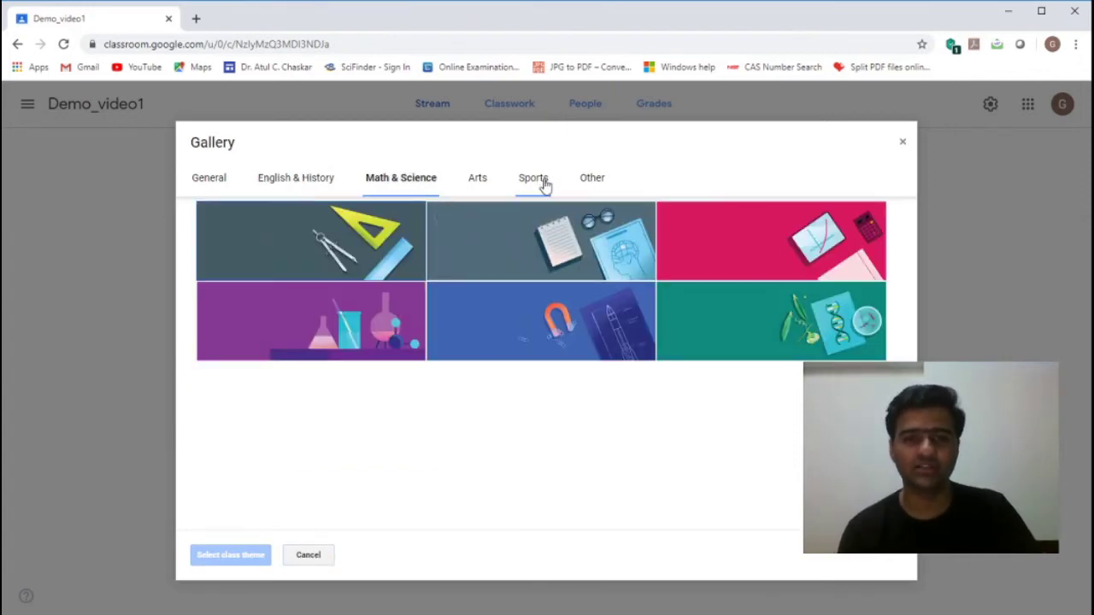
left_click(343, 318)
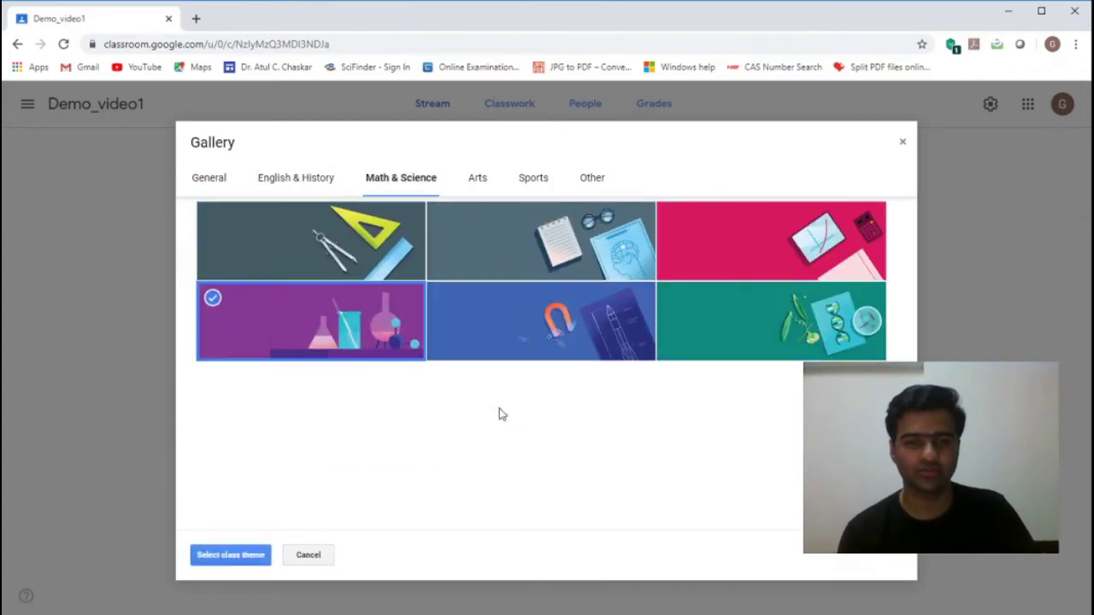
left_click(225, 562)
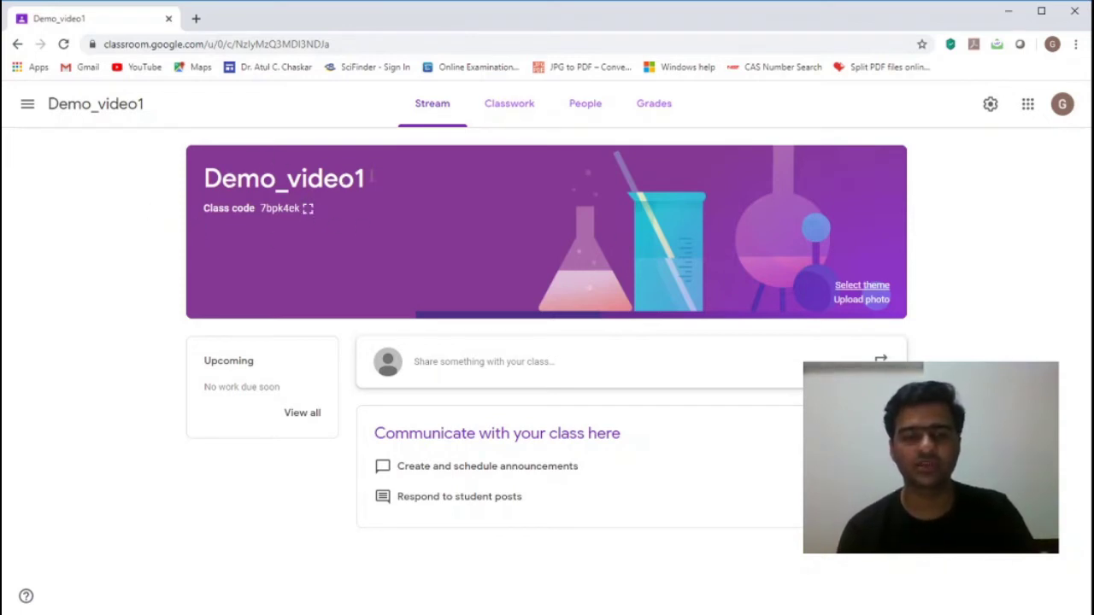
Step: View the class code in full screen, then select the code text in the class banner
left_click(308, 210)
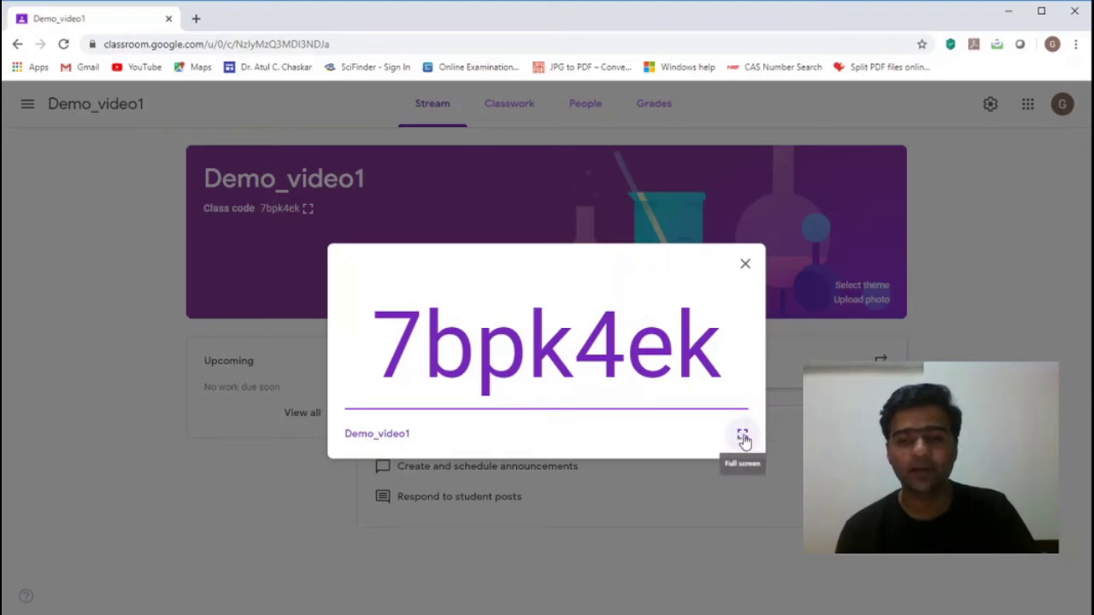
left_click(741, 437)
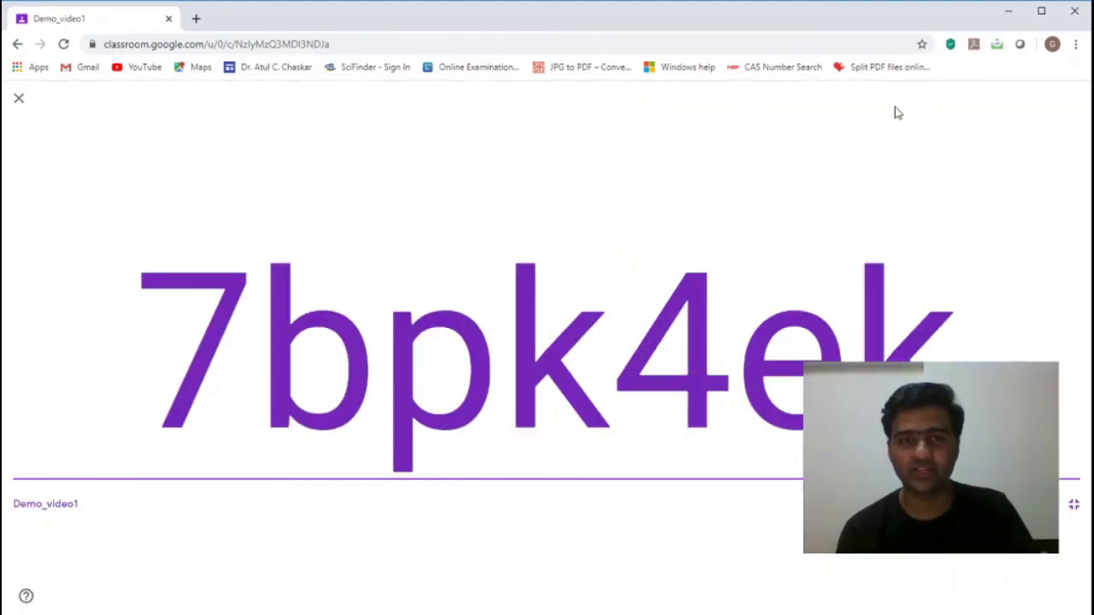
left_click(17, 102)
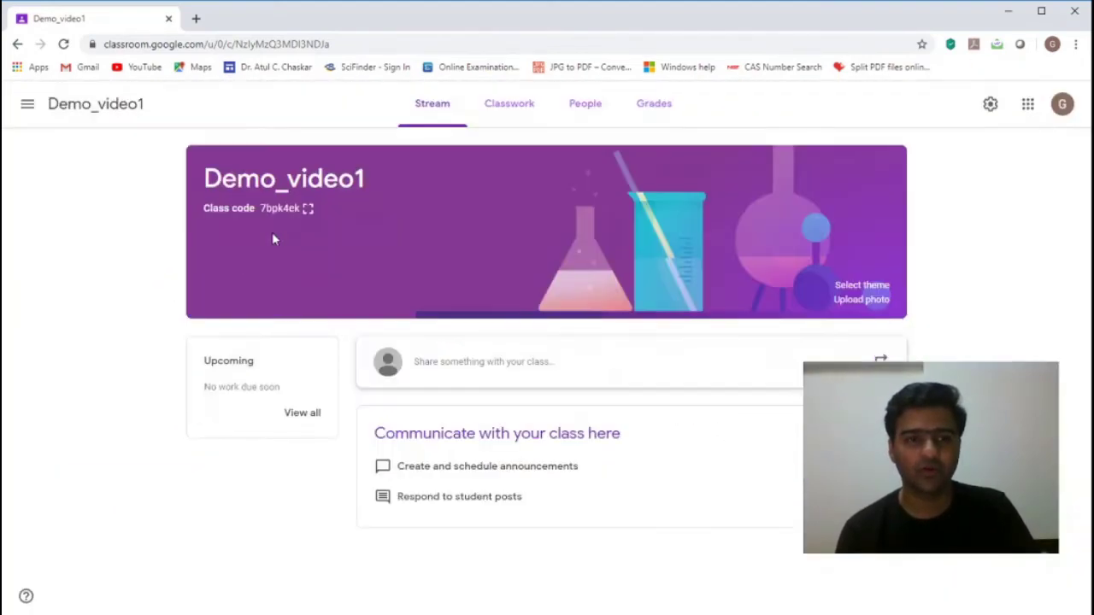
left_click_drag(259, 208, 304, 210)
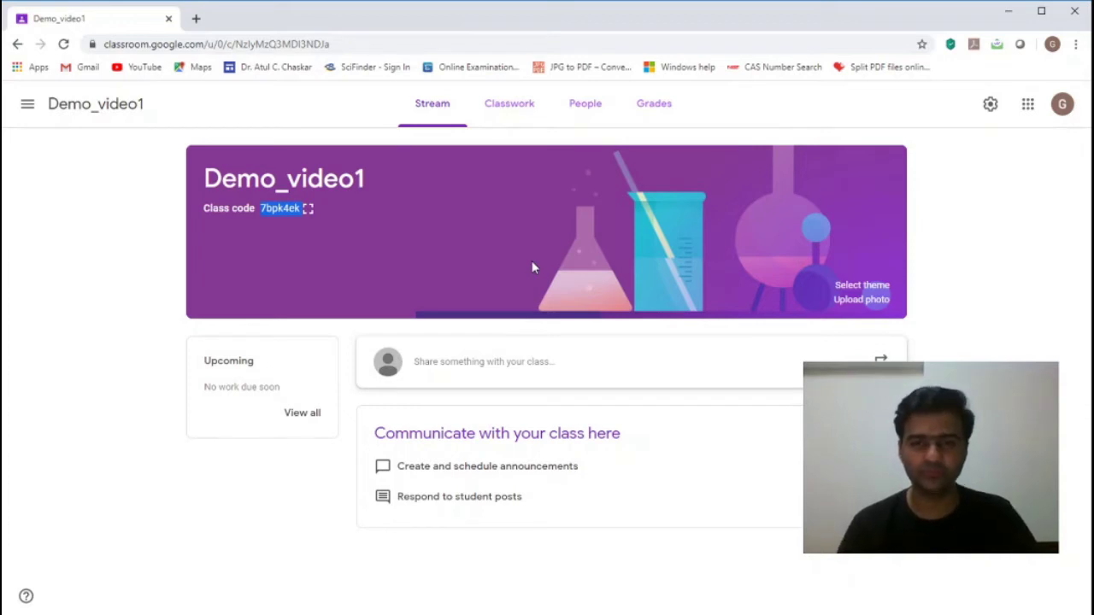
Step: Open classroom.google.com in a new browser tab alongside the Demo_video1 class
left_click(196, 18)
type("cal")
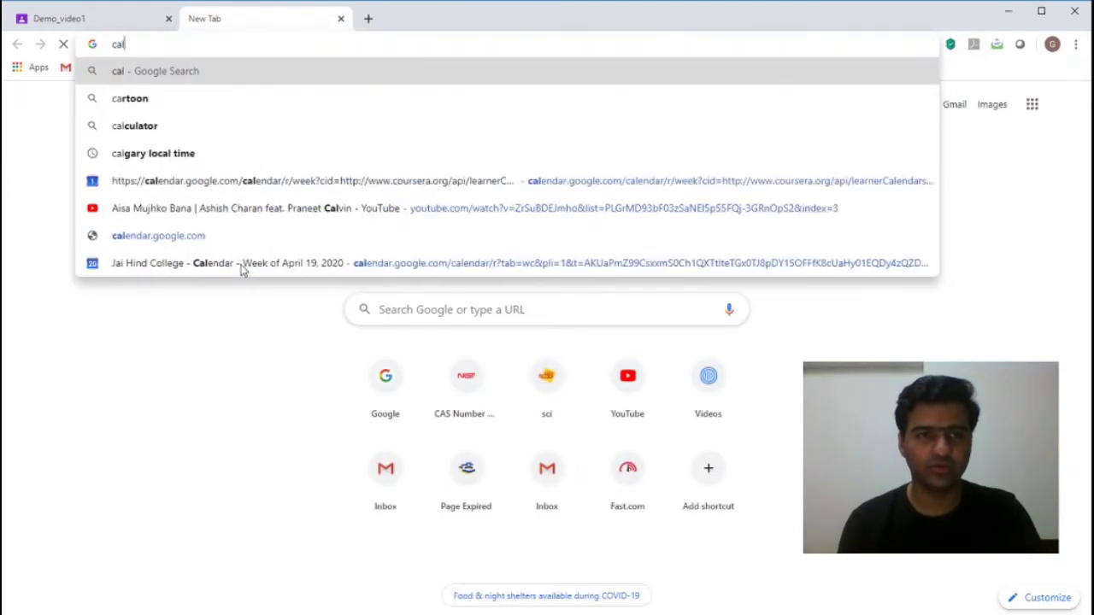
key("BackSpace")
type("l")
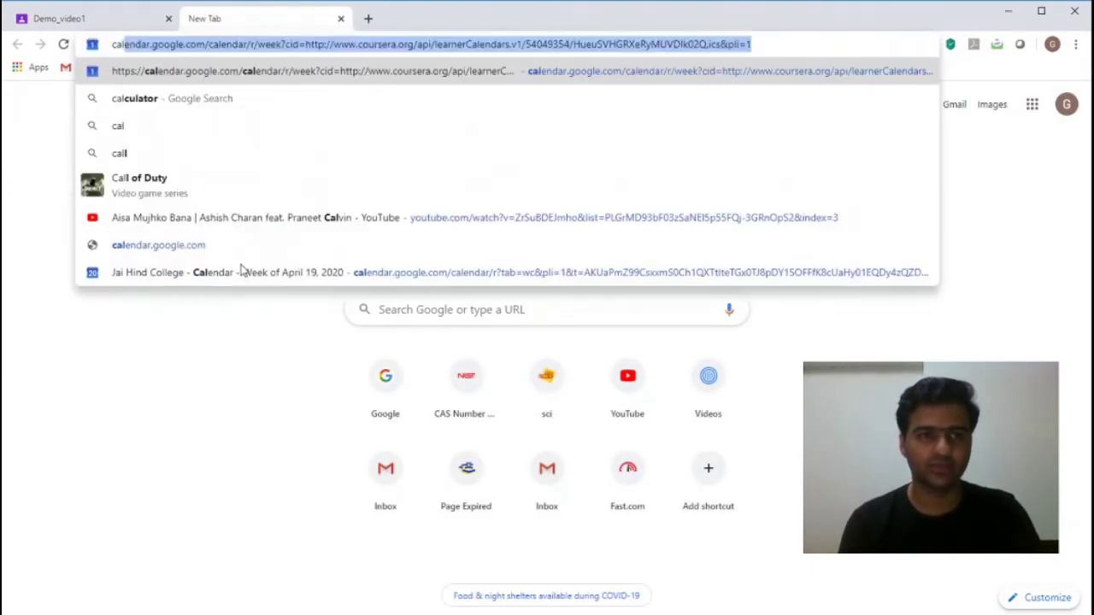
key("BackSpace")
key("BackSpace")
key("BackSpace")
type("lassroo")
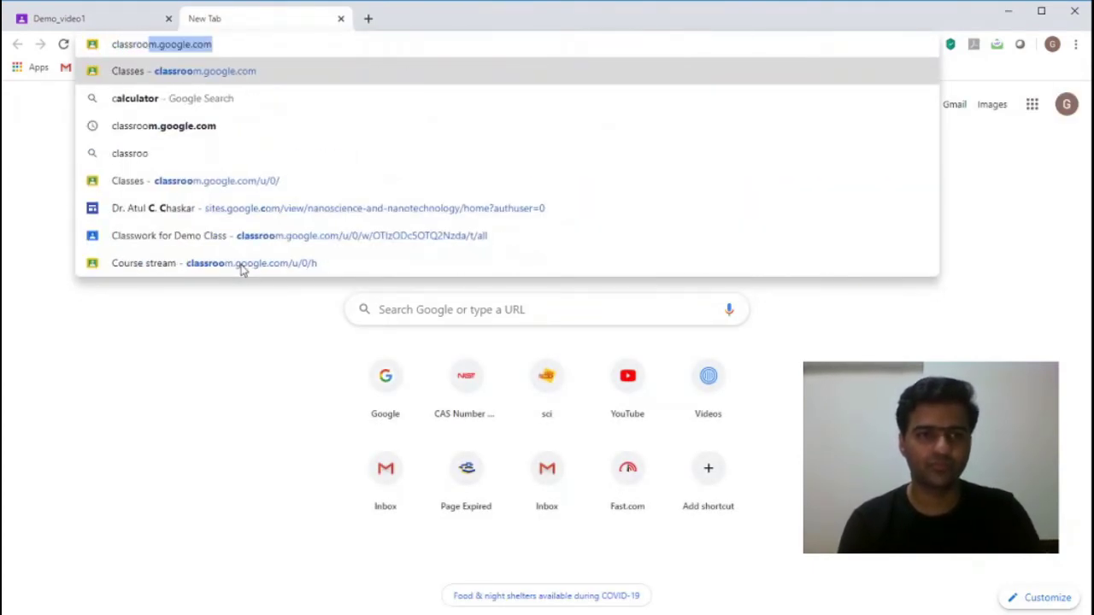
type("m.goog")
key("BackSpace")
type("oogle.co")
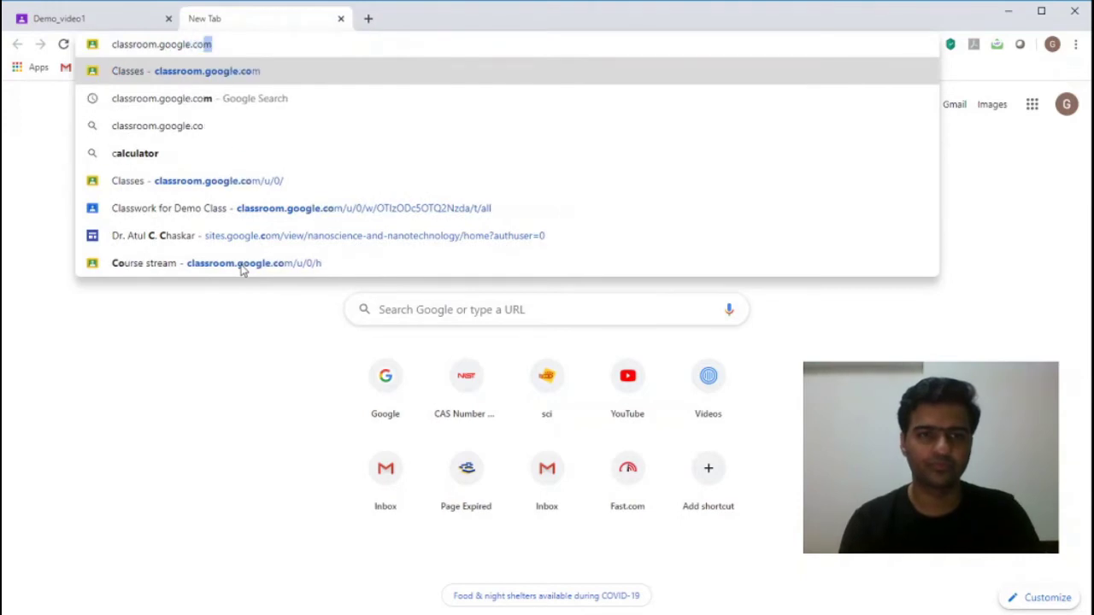
key("BackSpace")
type("m")
key("Return")
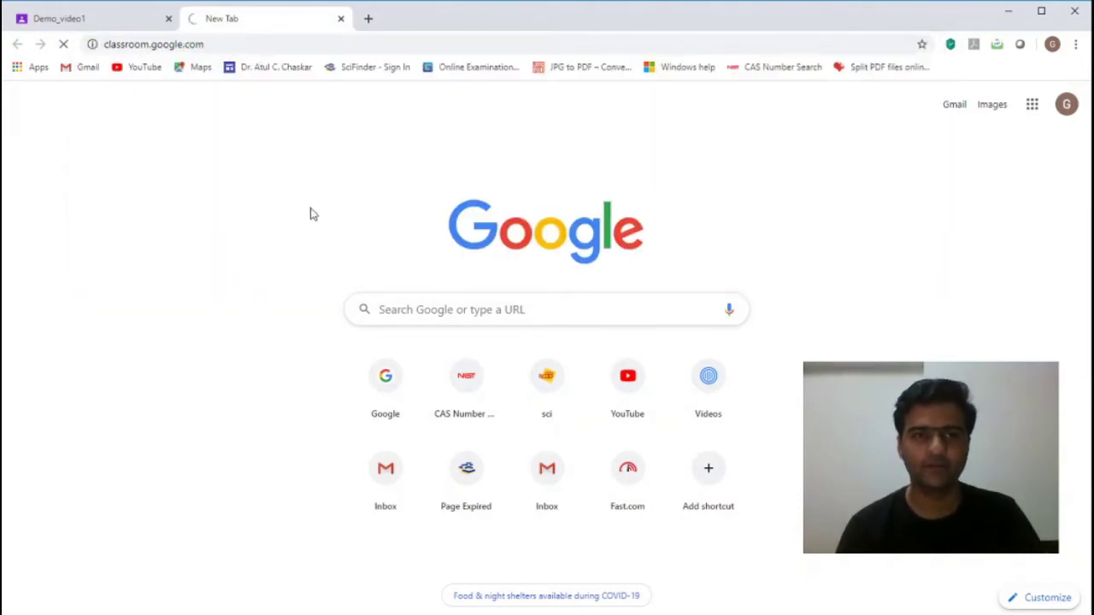
Step: Switch Classroom to another signed-in Google account and close the first account's Classes tab
left_click(1062, 106)
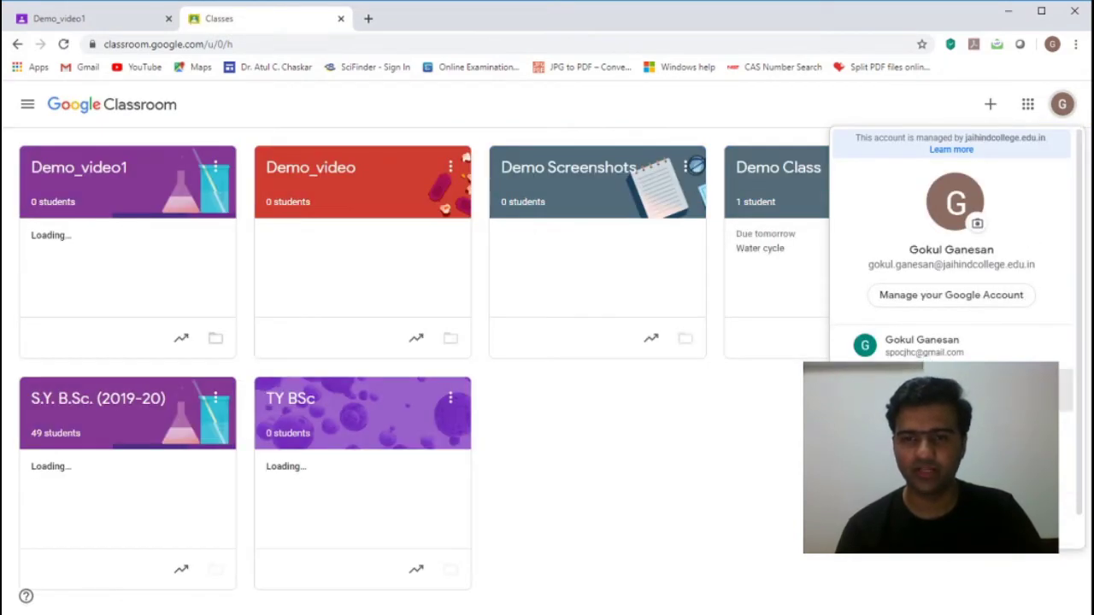
left_click(983, 344)
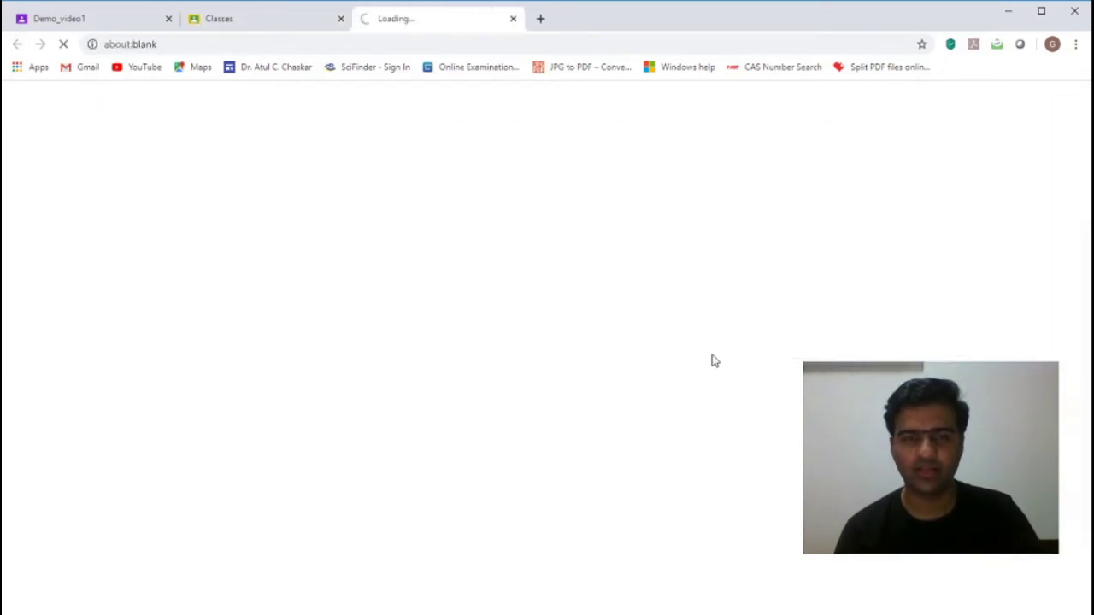
left_click(340, 18)
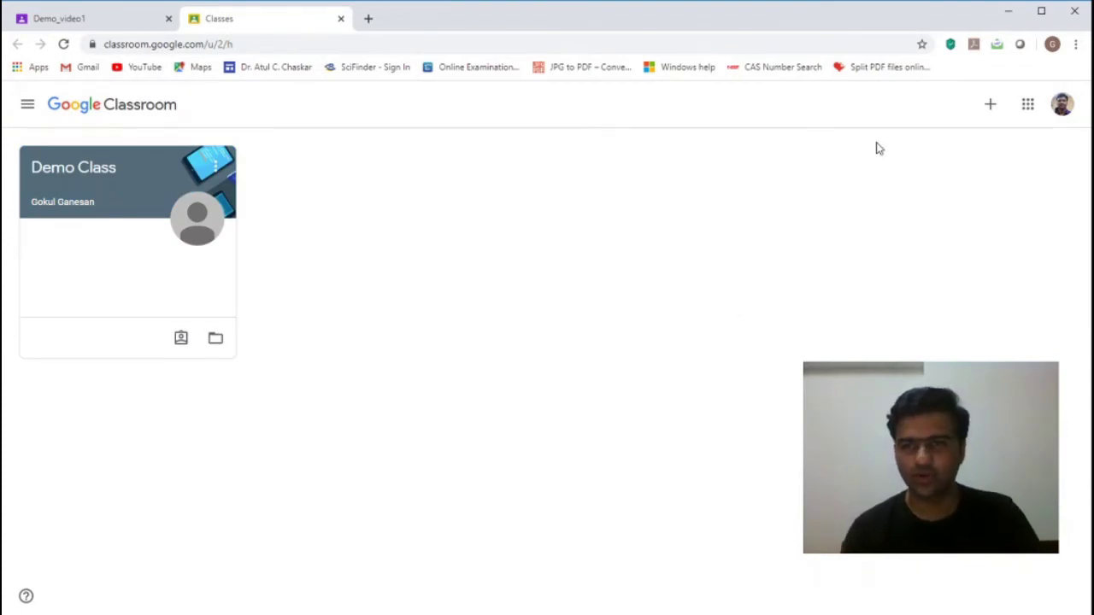
Step: Join the Demo_video1 class from the student account using the class code copied from the teacher's class banner
left_click(990, 106)
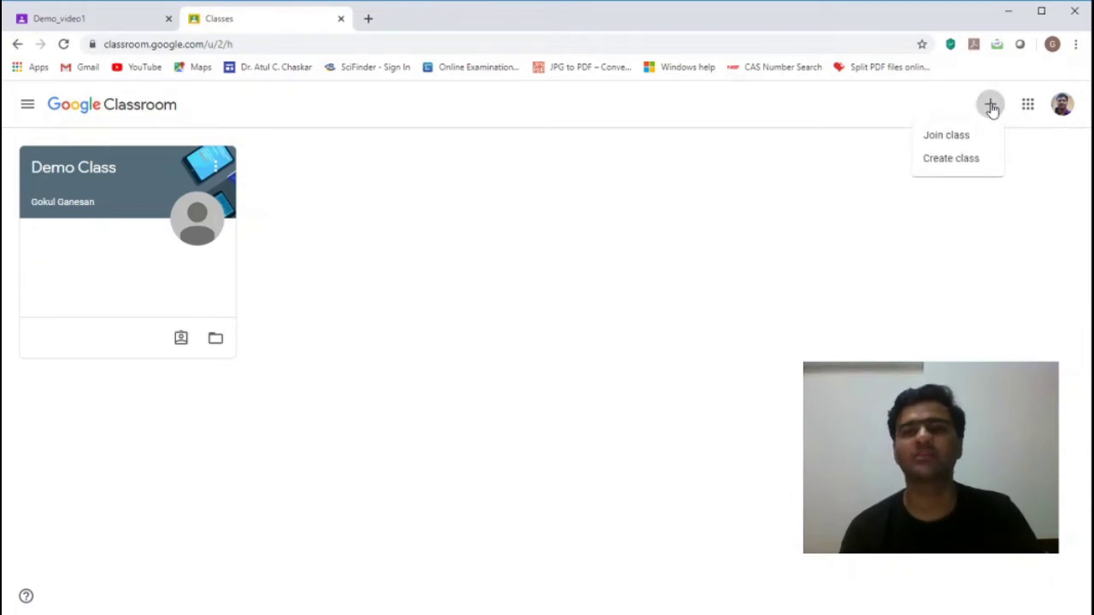
left_click(947, 138)
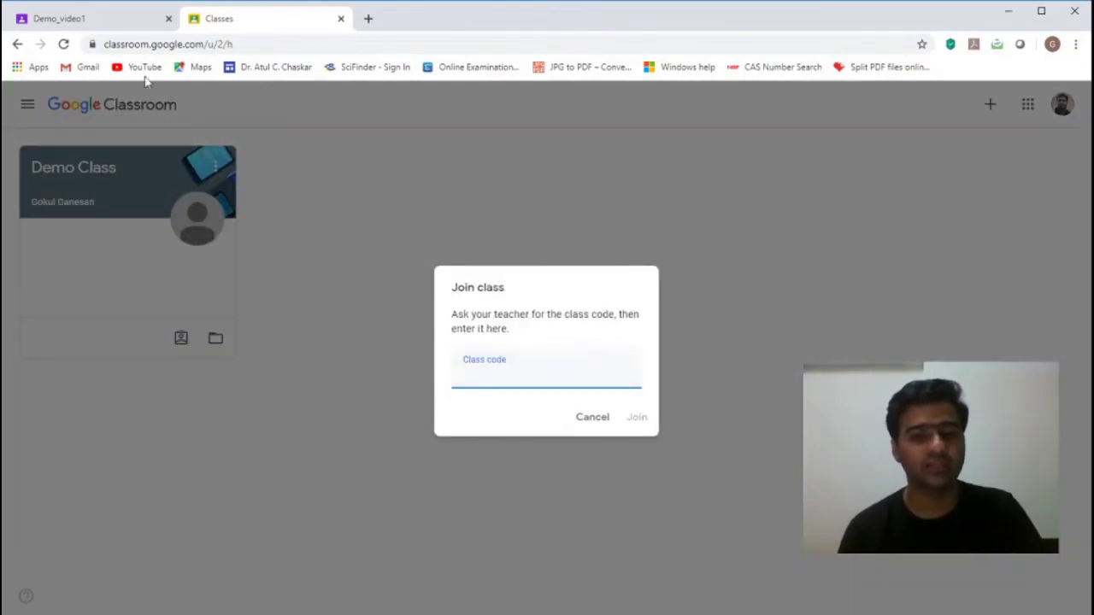
left_click(94, 18)
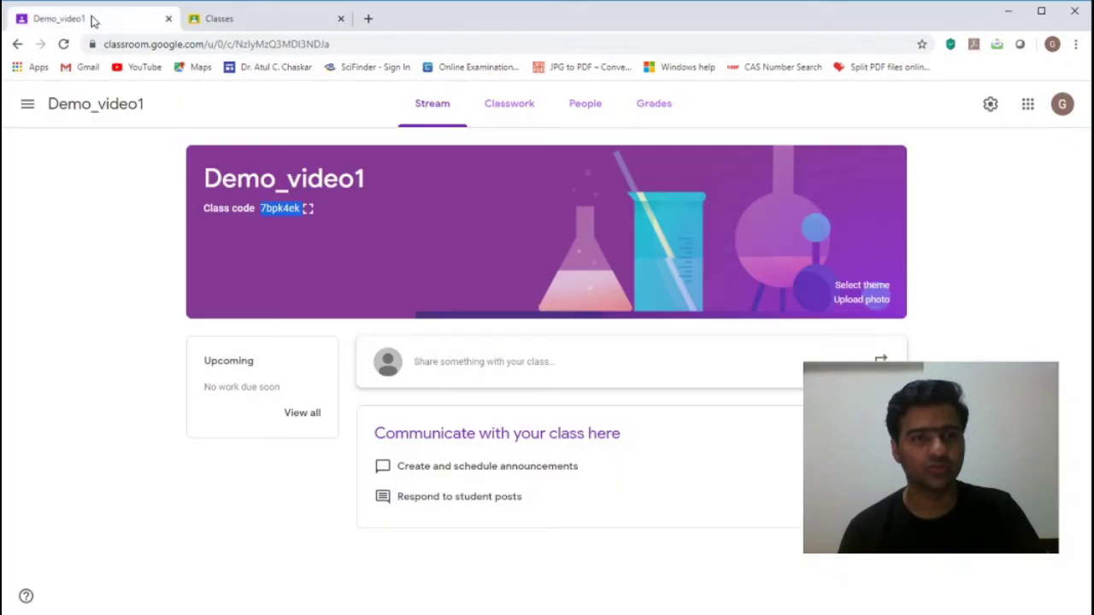
left_click(278, 231)
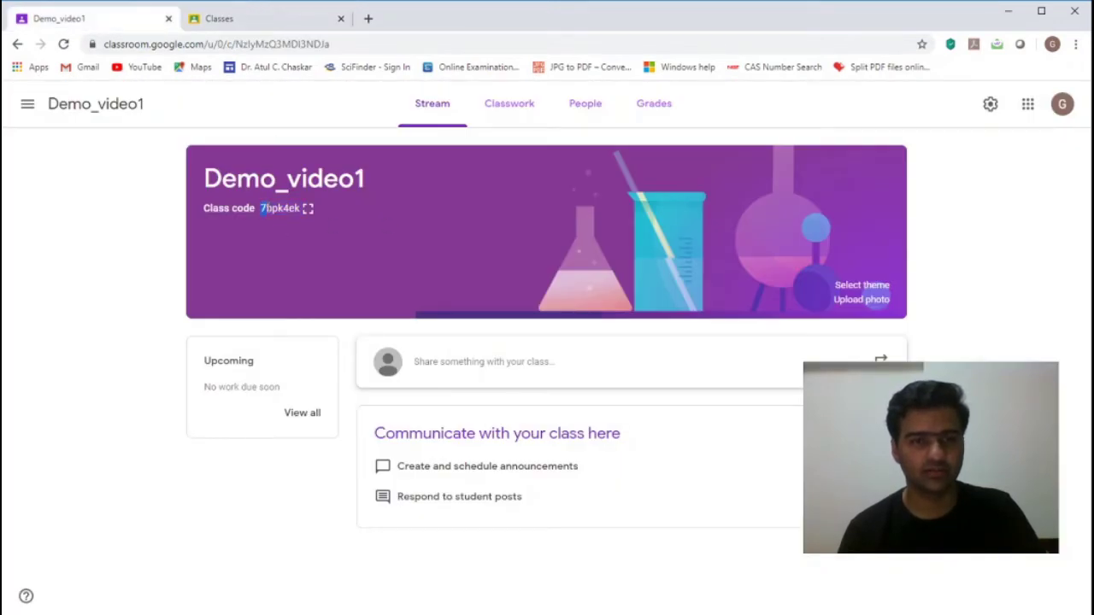
left_click_drag(264, 208, 298, 211)
key("ctrl+c")
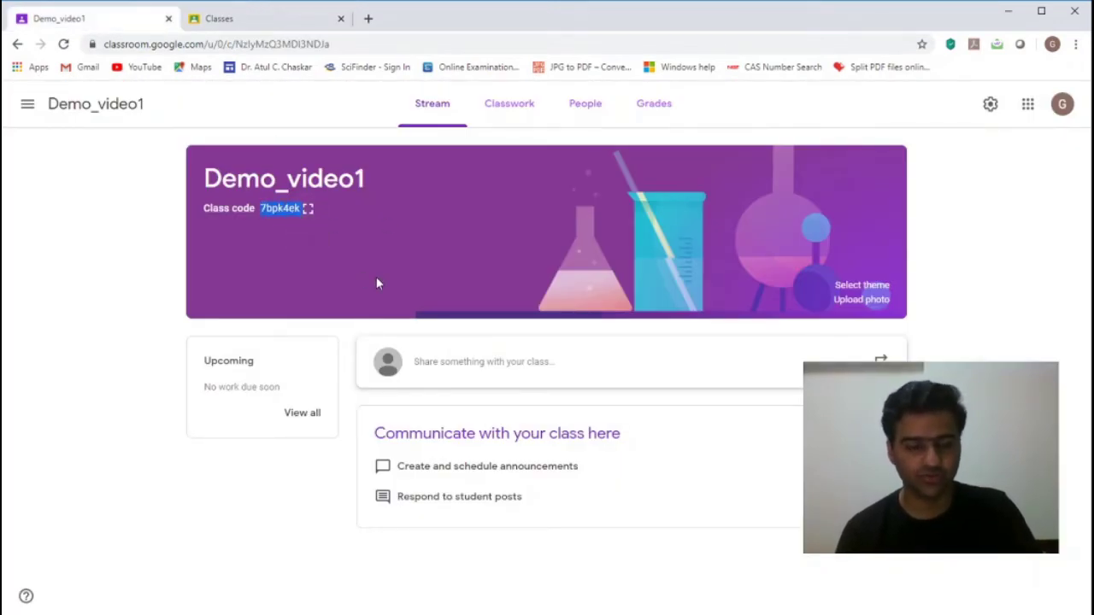
left_click(233, 18)
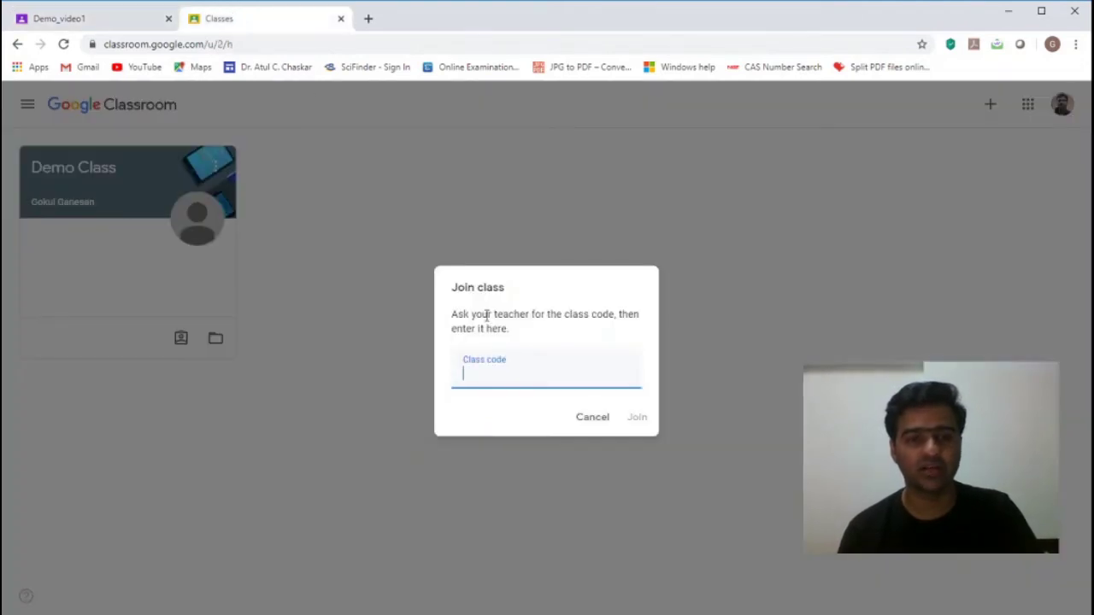
key("ctrl+v")
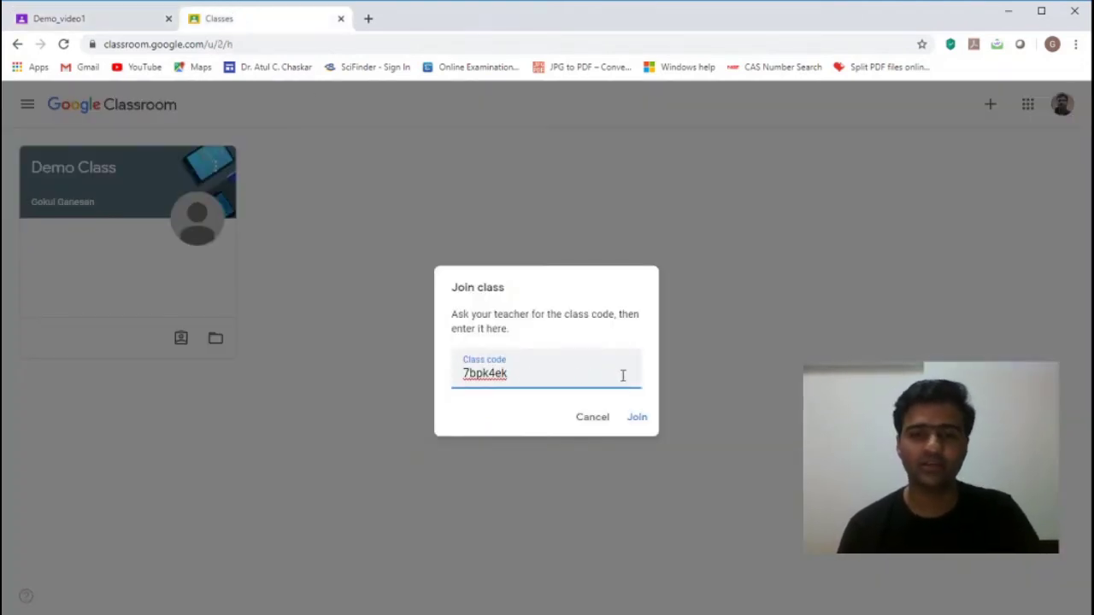
left_click(642, 422)
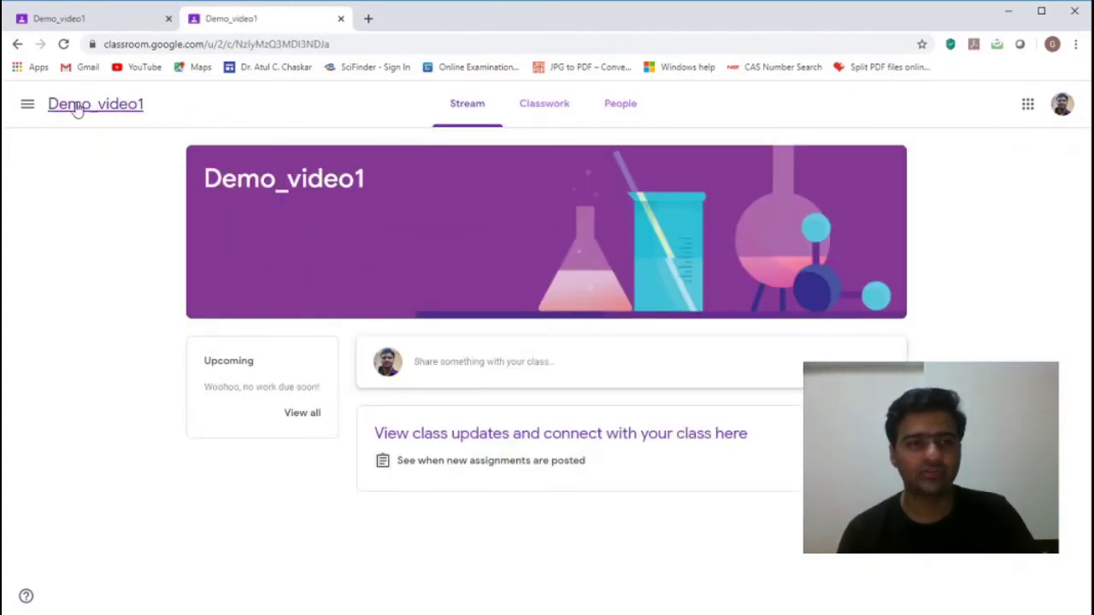
Step: Go to the student account's list of classes and reopen Demo_video1 from there
left_click(28, 105)
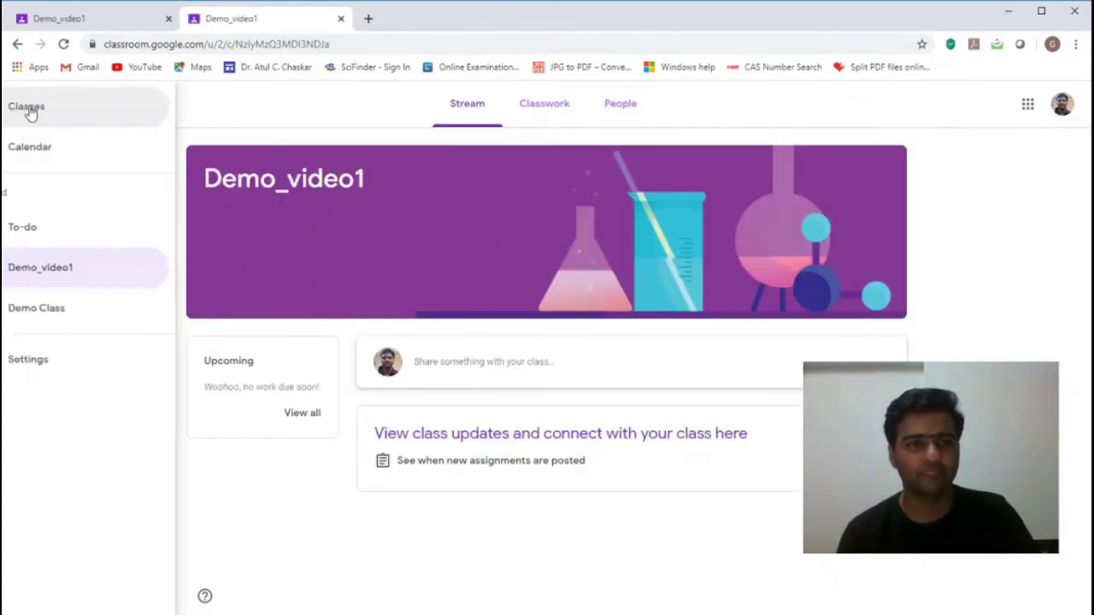
left_click(68, 112)
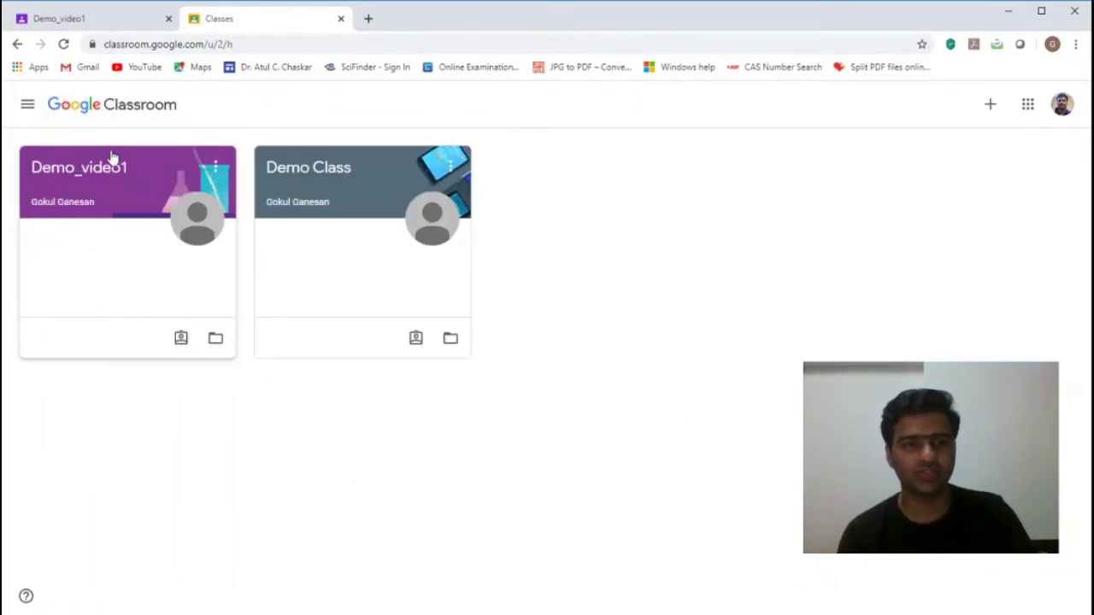
left_click(90, 176)
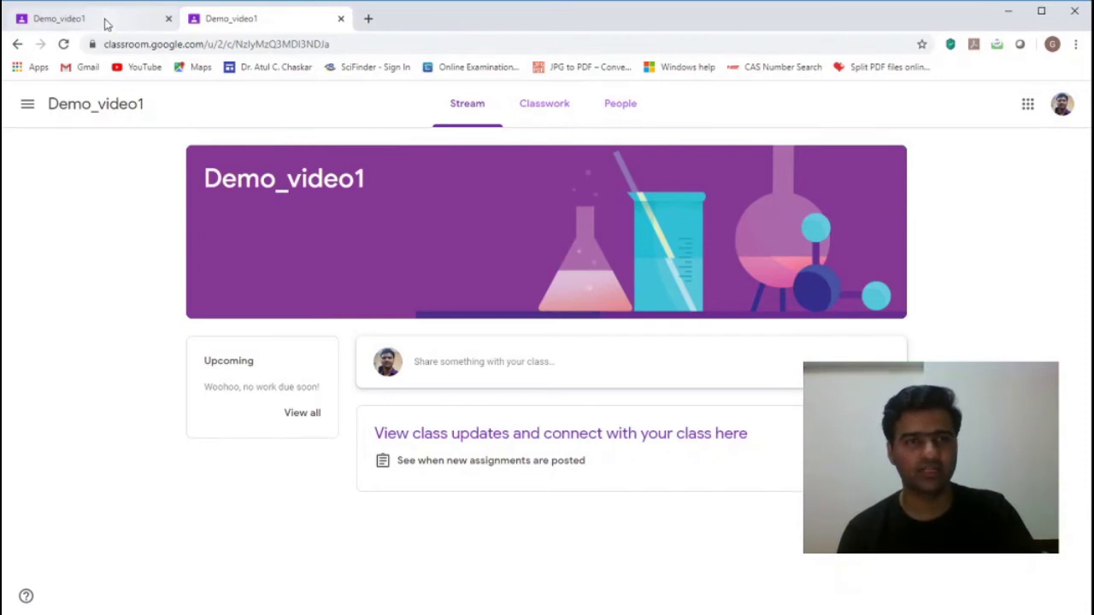
Step: Switch to the teacher's Demo_video1 tab, view the class's People list and check the enrolled student's individual options
left_click(107, 24)
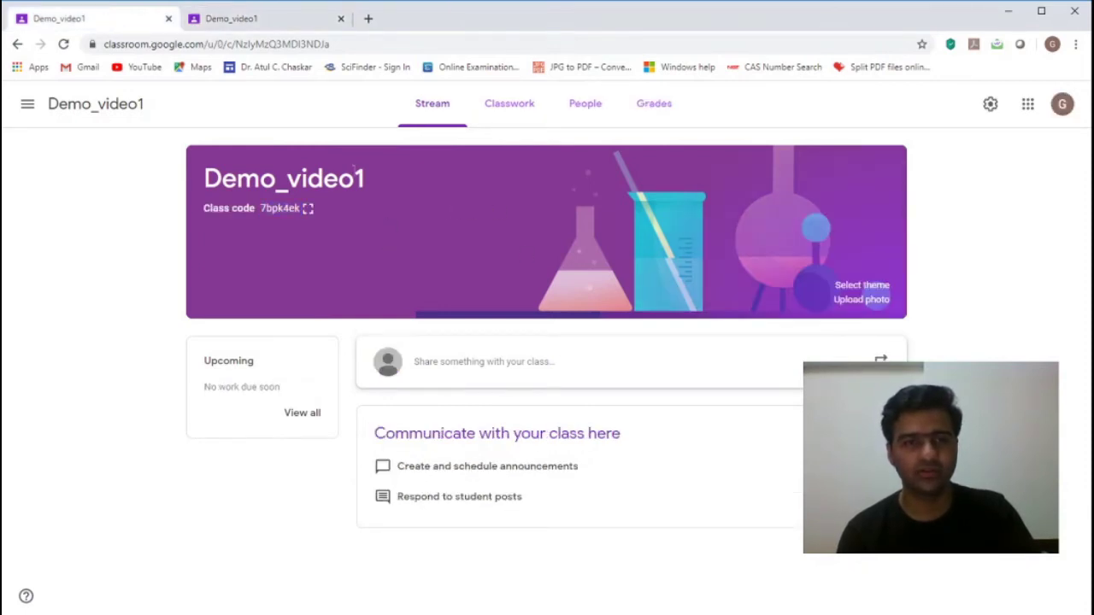
left_click(588, 107)
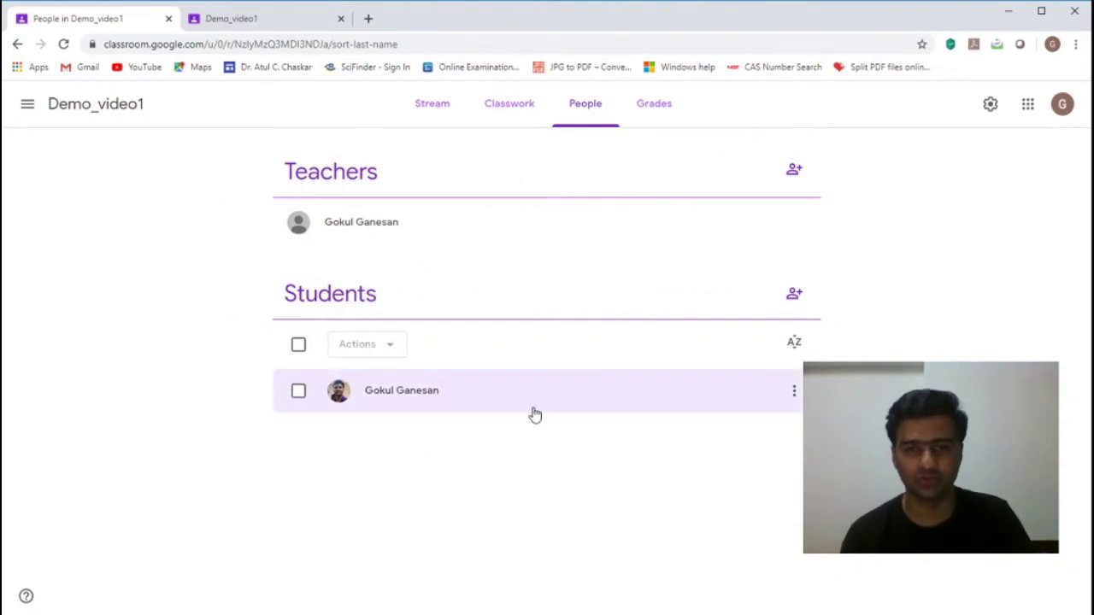
left_click(794, 395)
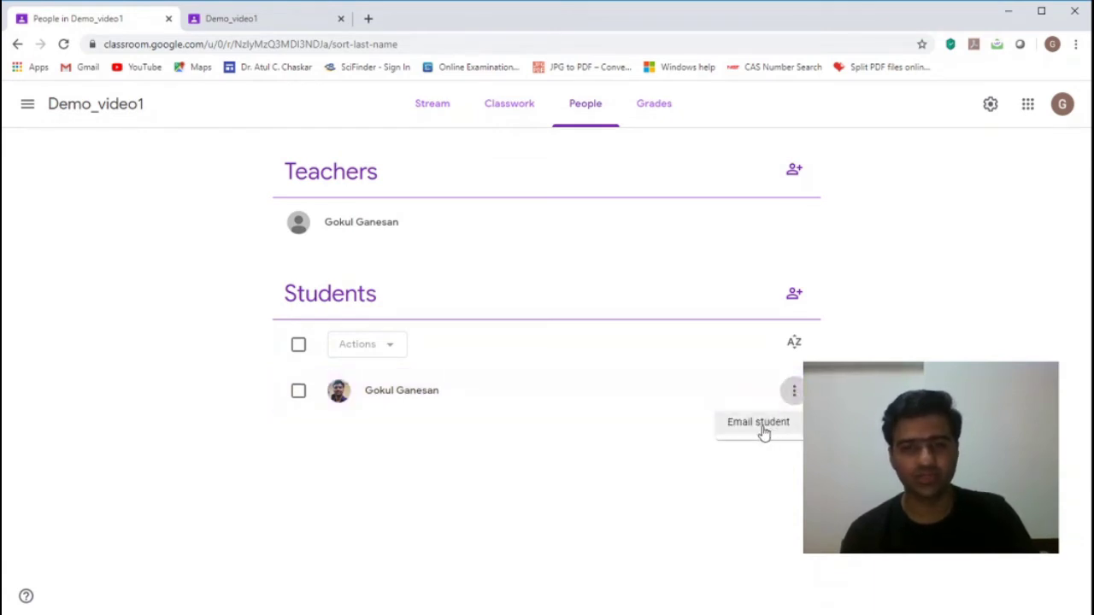
left_click(456, 434)
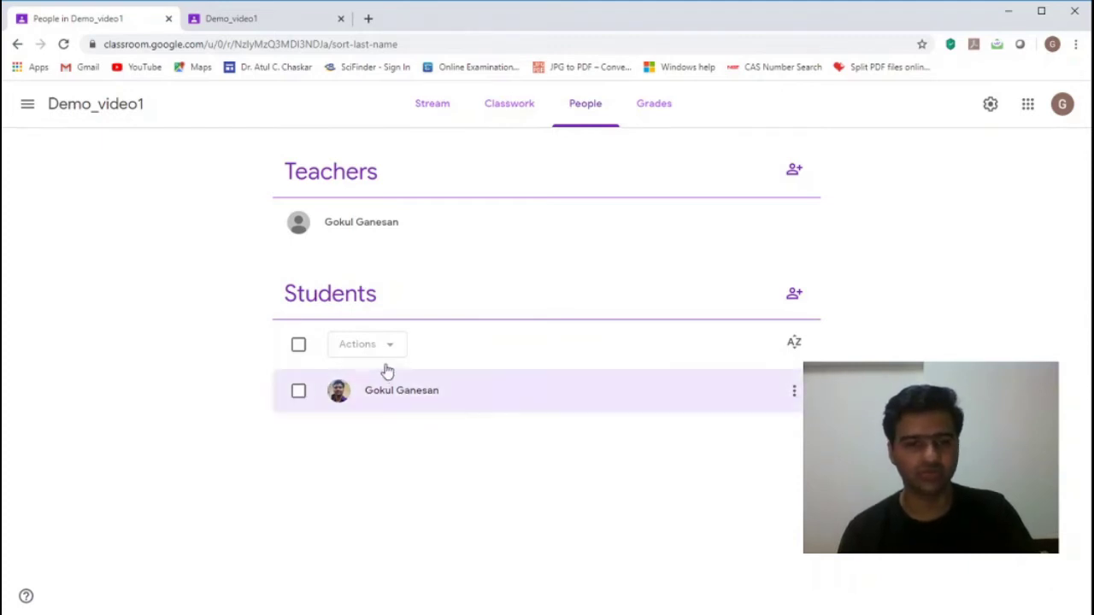
Step: Select the enrolled student, review the available bulk actions, visit the class stream, and clear the selection back in the People list
left_click(298, 395)
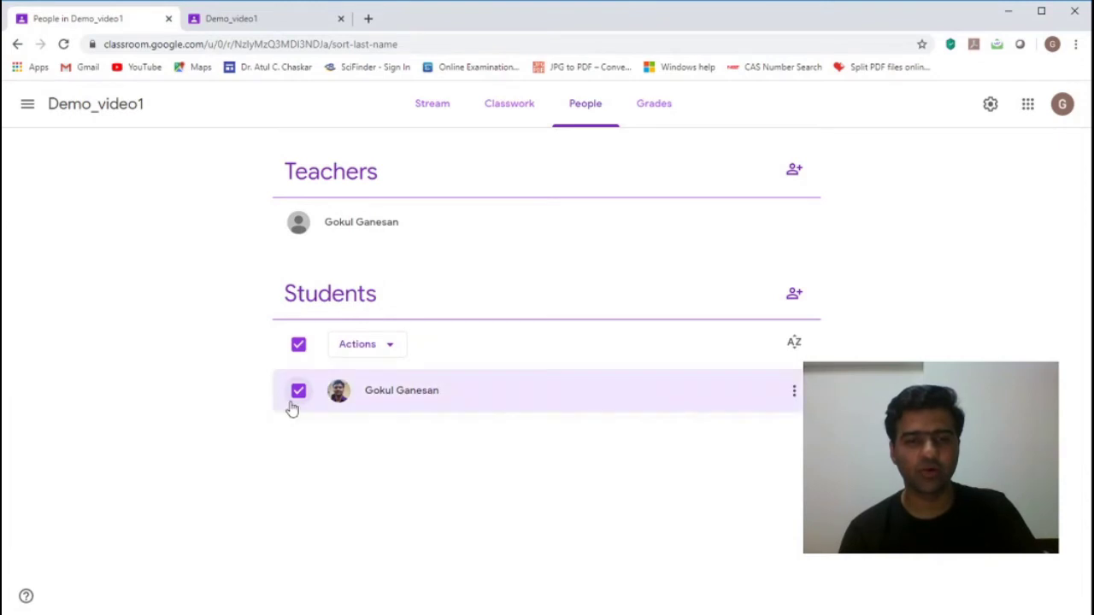
left_click(394, 350)
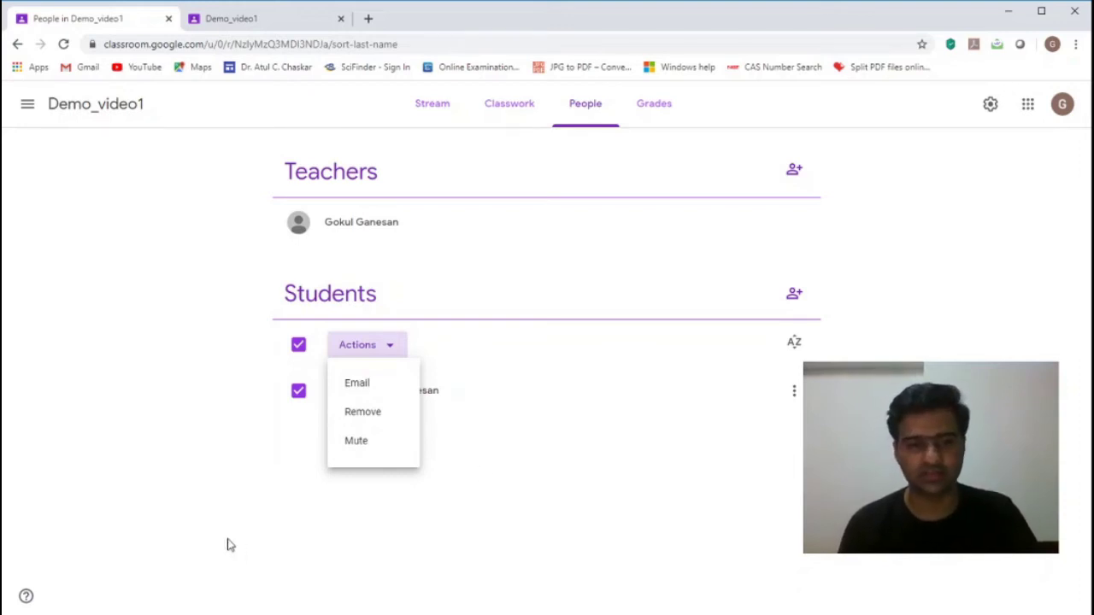
left_click(299, 480)
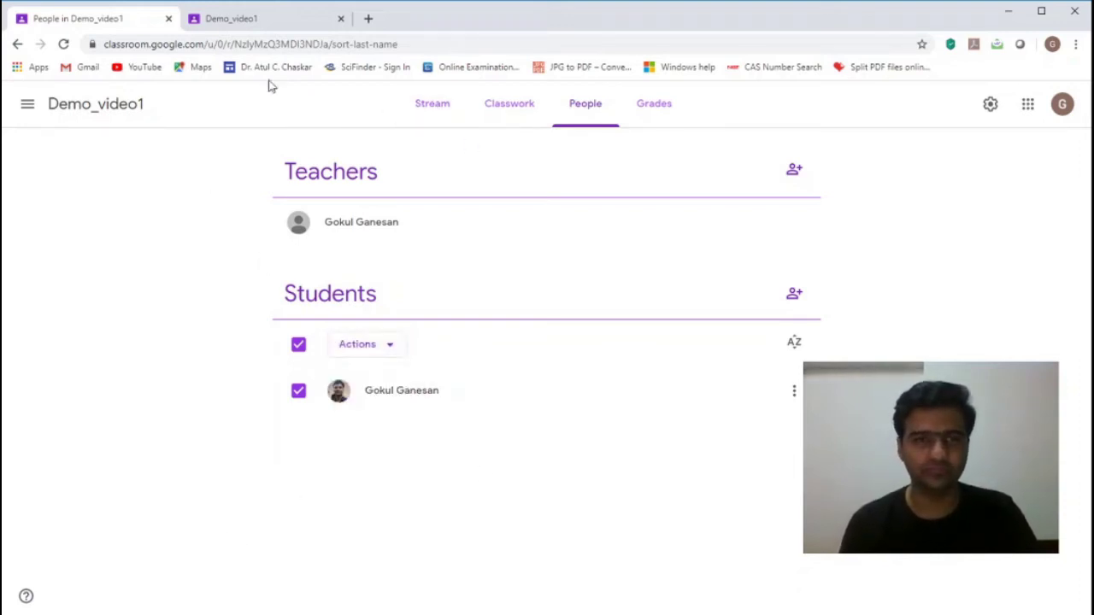
left_click(435, 109)
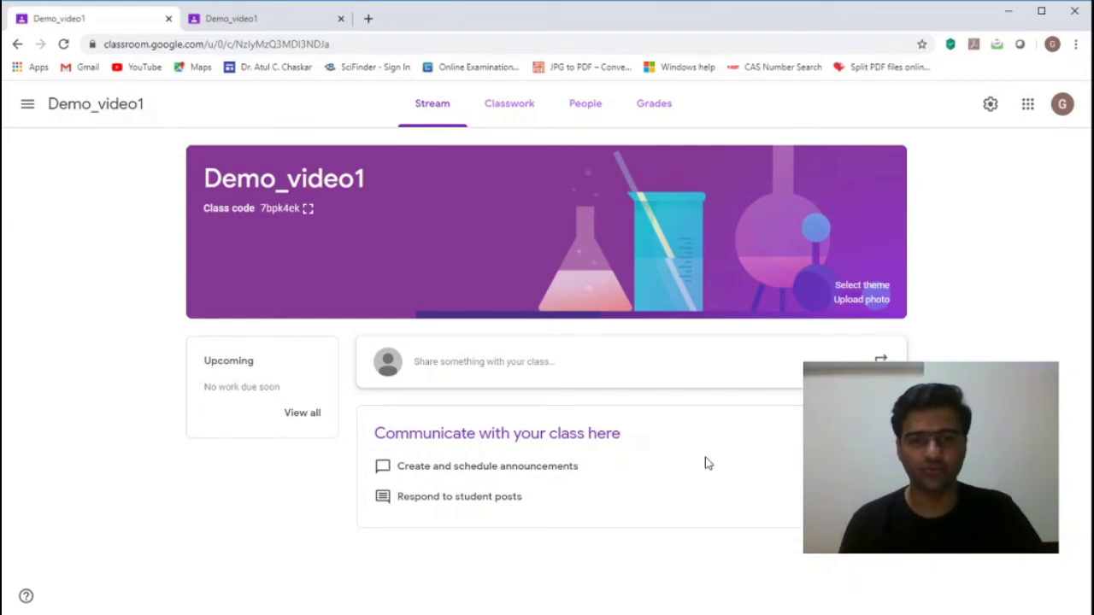
left_click(586, 104)
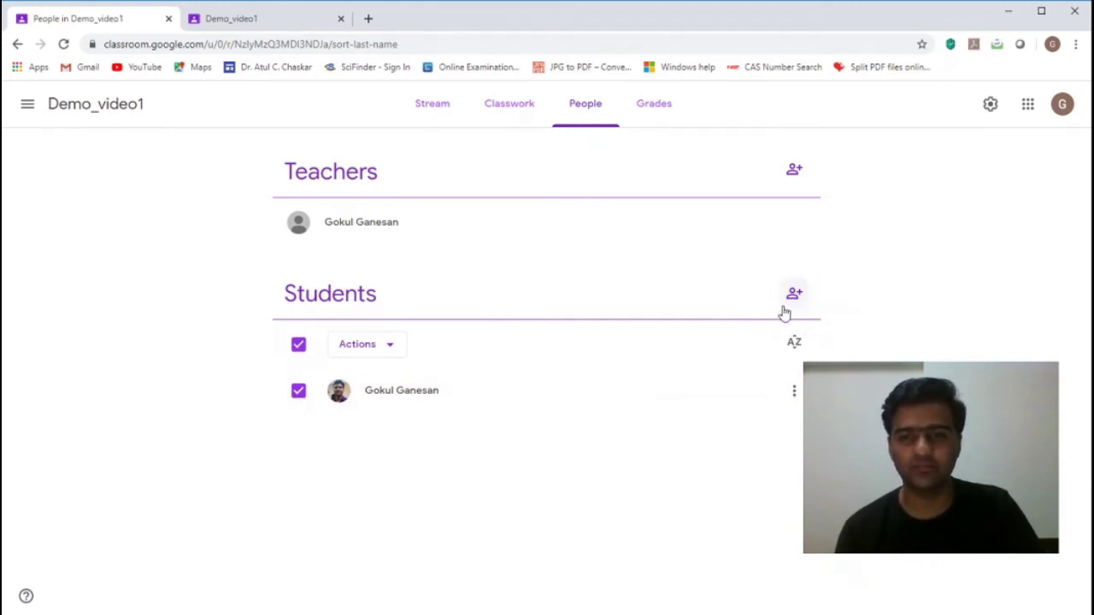
left_click(299, 346)
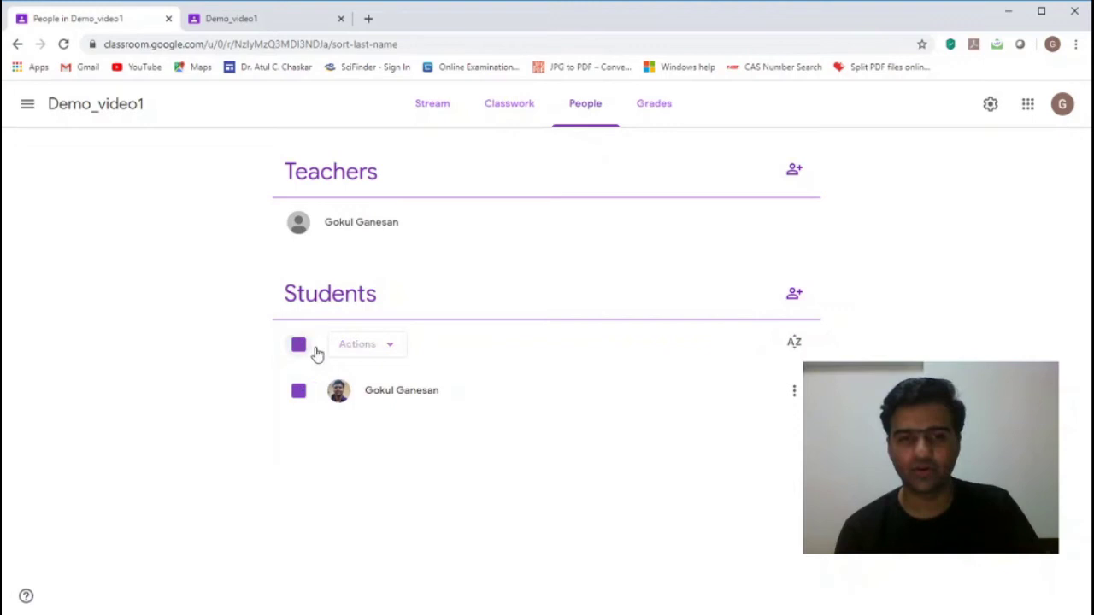
Step: Search for a person by name in the student invitation dialog, clear the entry and cancel the invitation
left_click(790, 292)
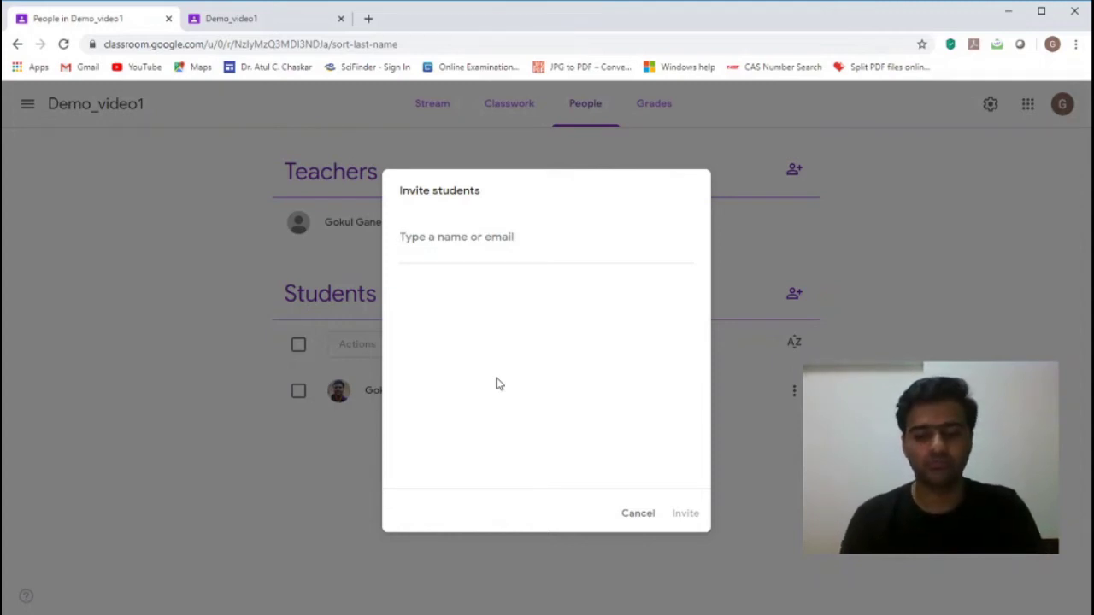
type("wilson.")
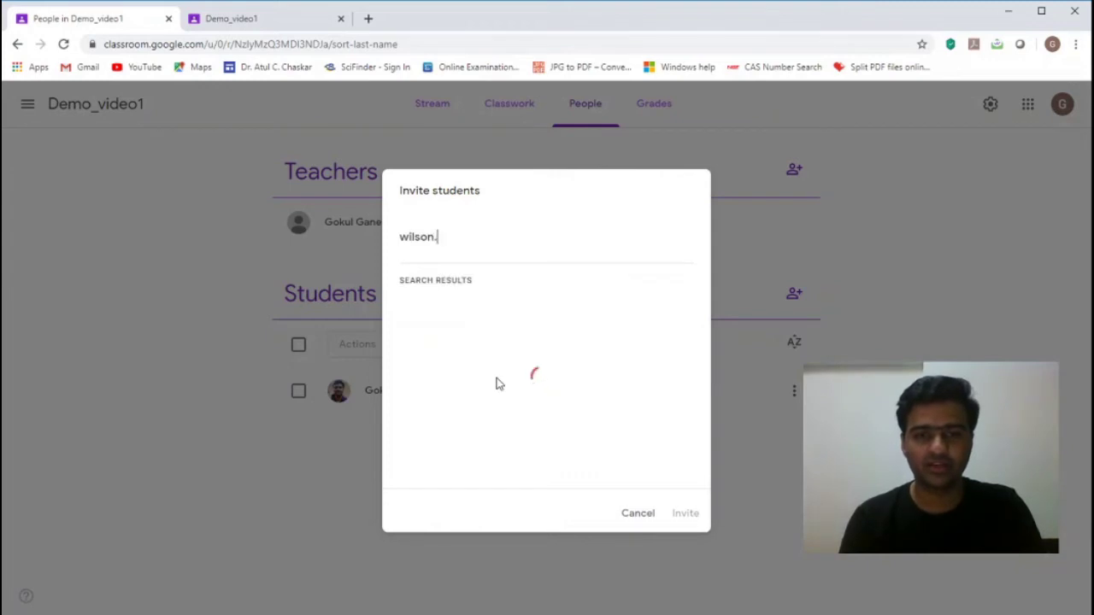
type("roo")
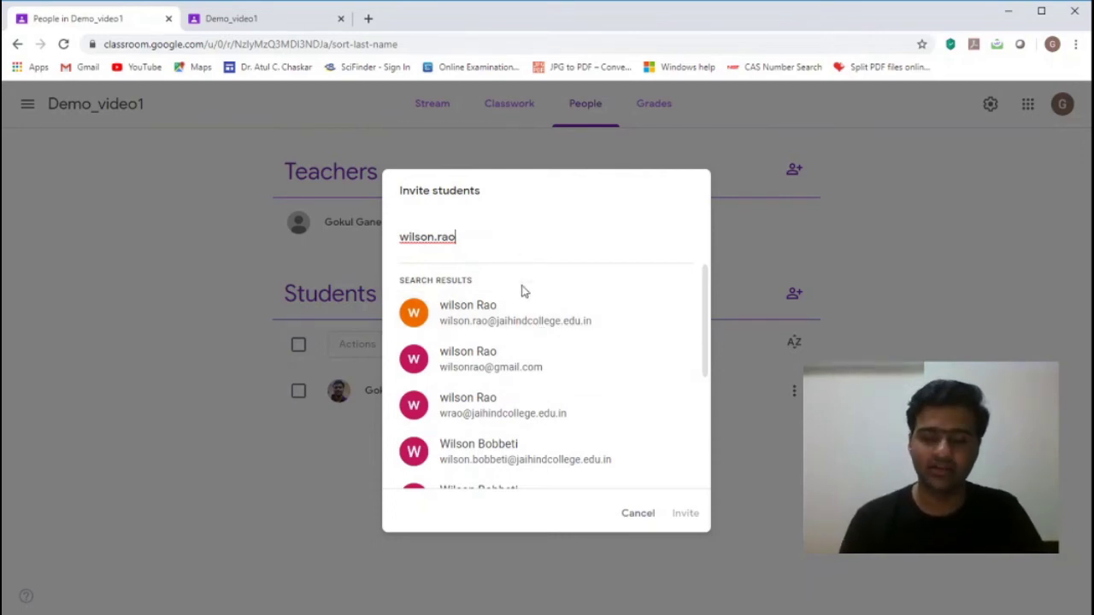
key("BackSpace")
key("BackSpace")
key("BackSpace")
key("BackSpace")
key("BackSpace")
key("BackSpace")
key("BackSpace")
key("BackSpace")
key("BackSpace")
key("BackSpace")
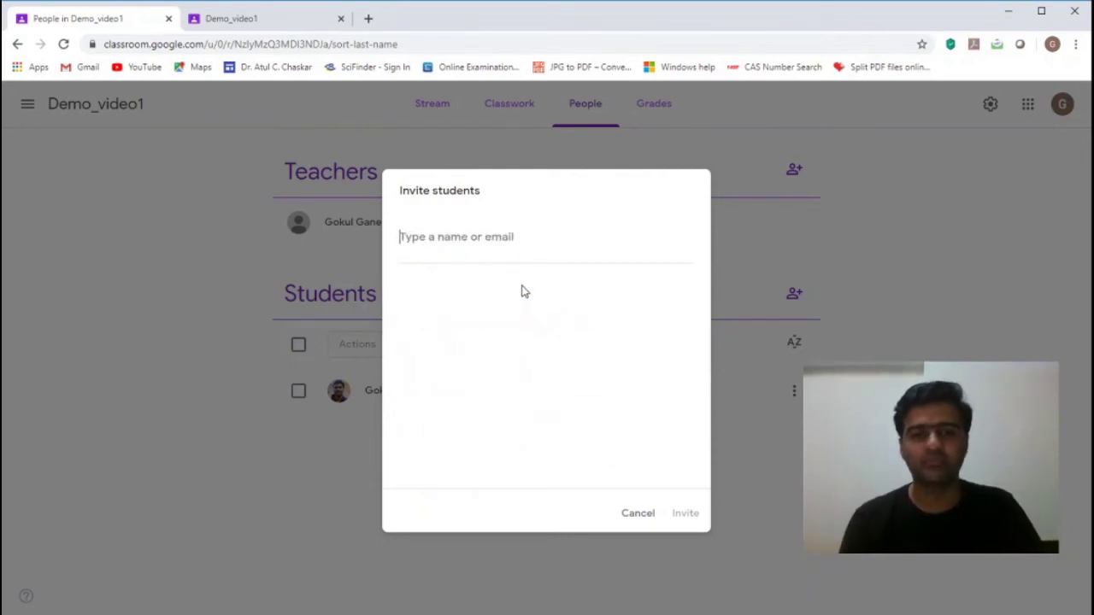
left_click(634, 517)
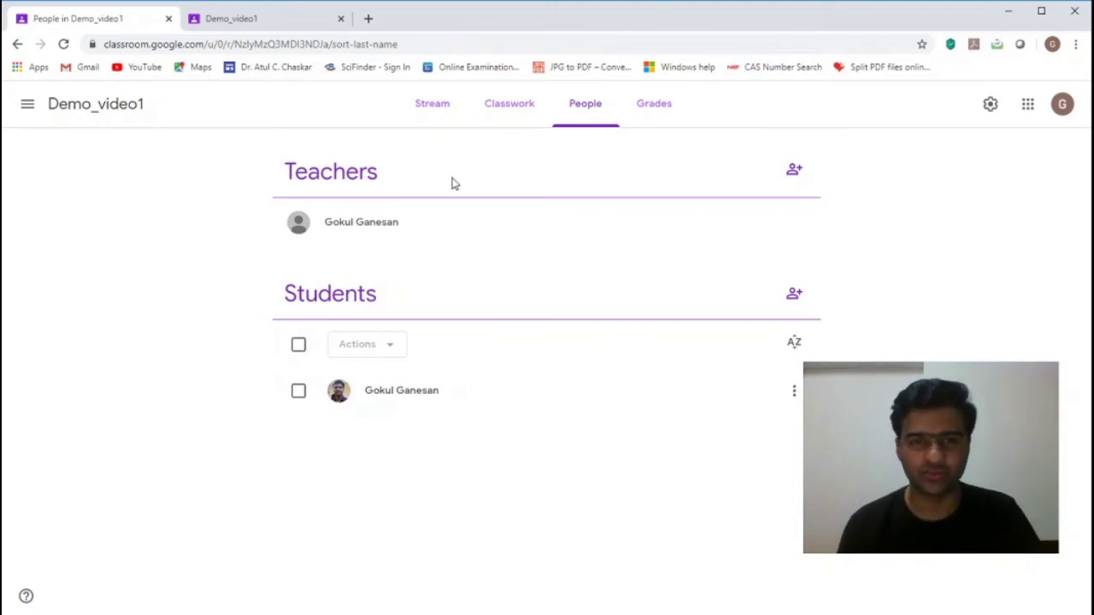
Step: Add a topic named Content to the Classwork of Demo_video1 in the teacher account
left_click(438, 114)
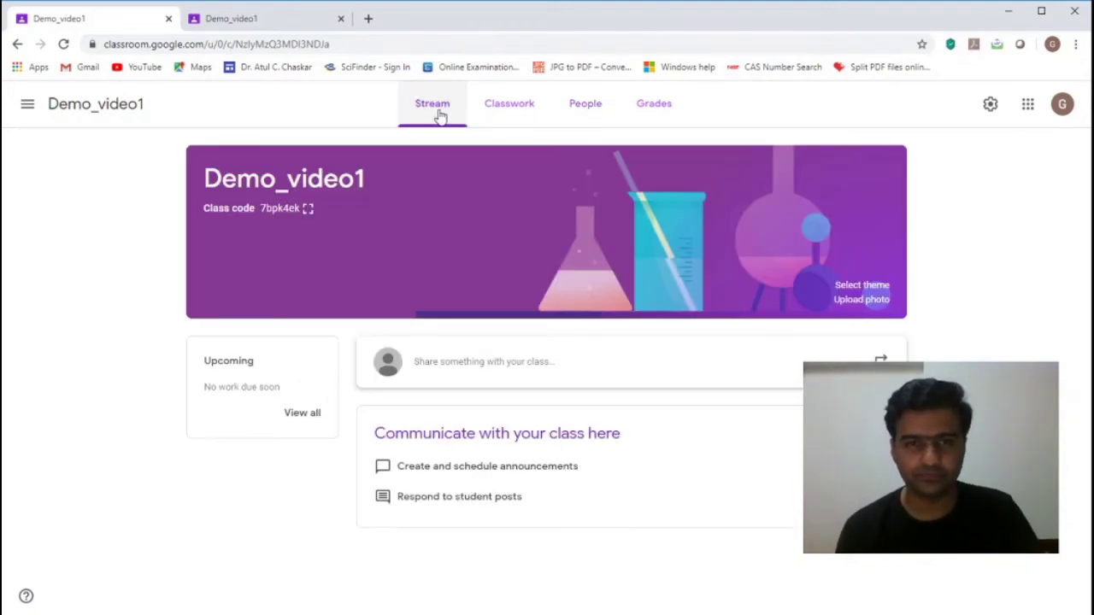
left_click(519, 115)
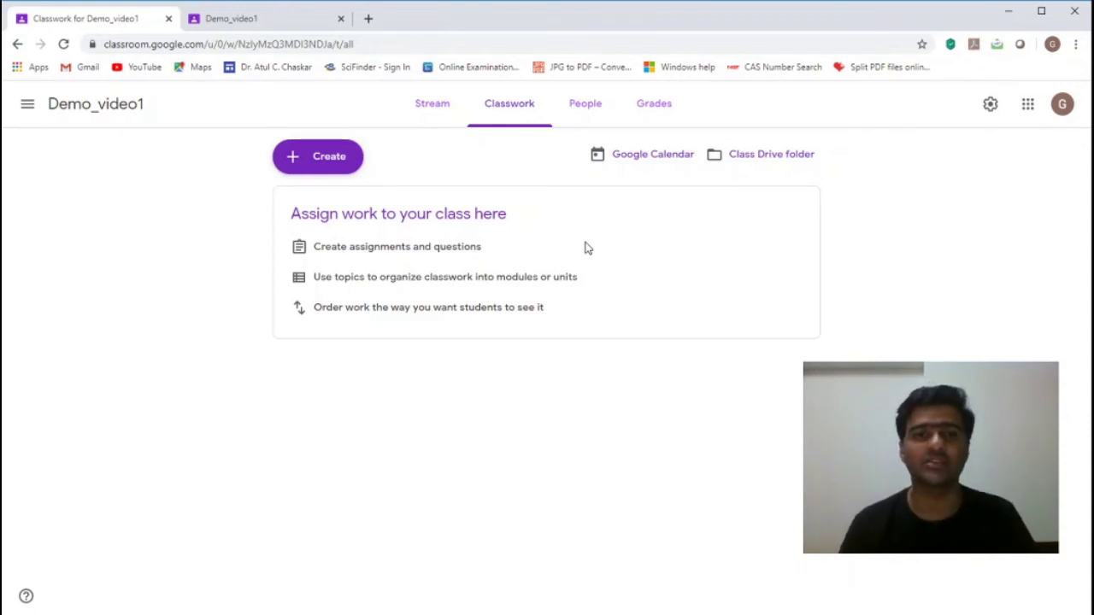
left_click(292, 169)
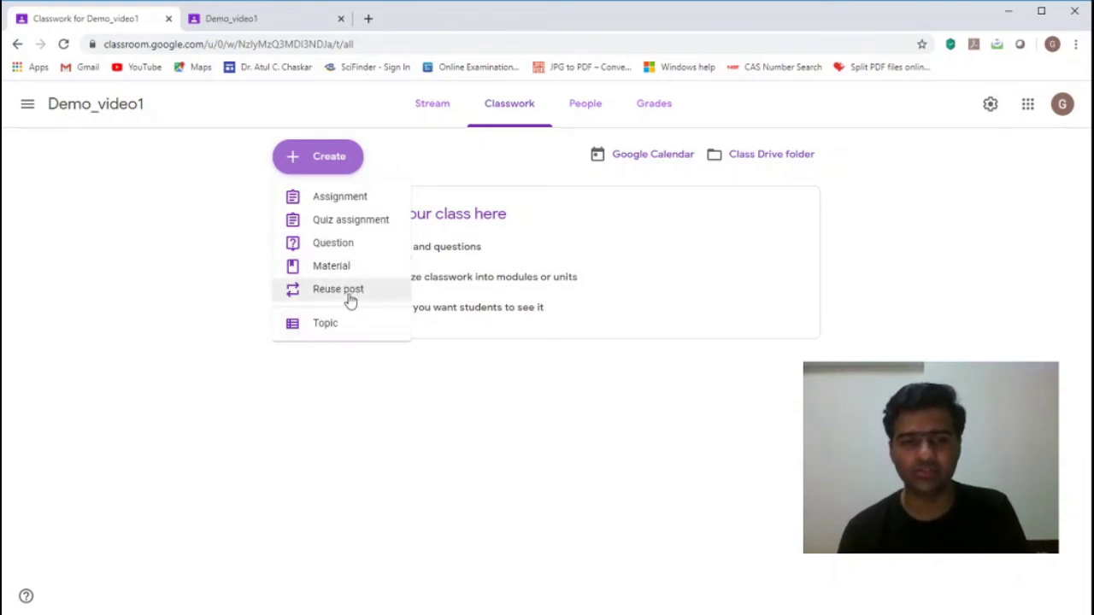
left_click(327, 330)
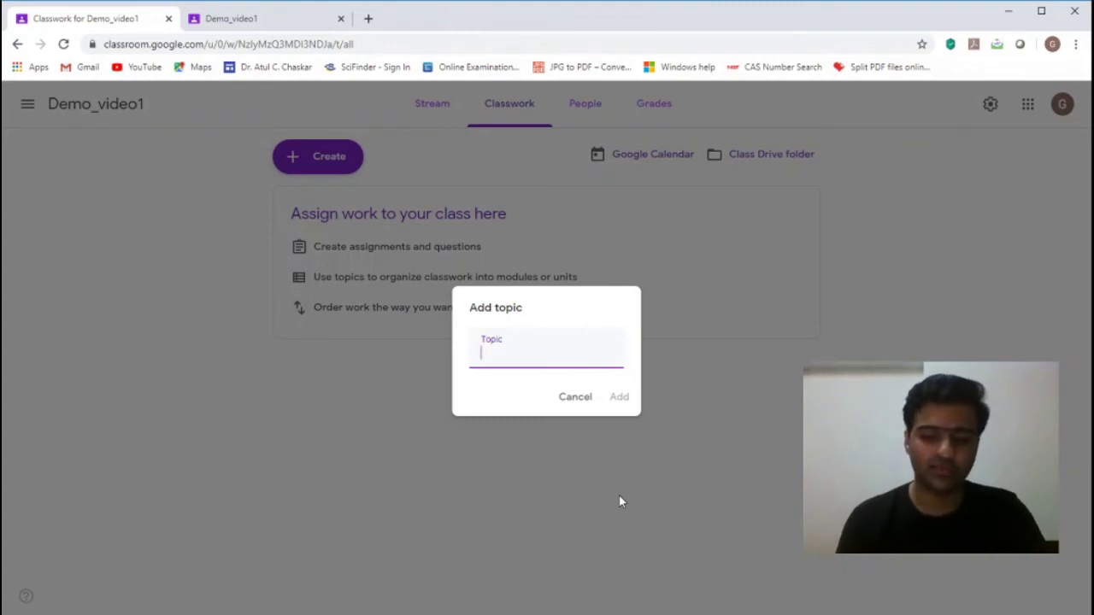
type("Content")
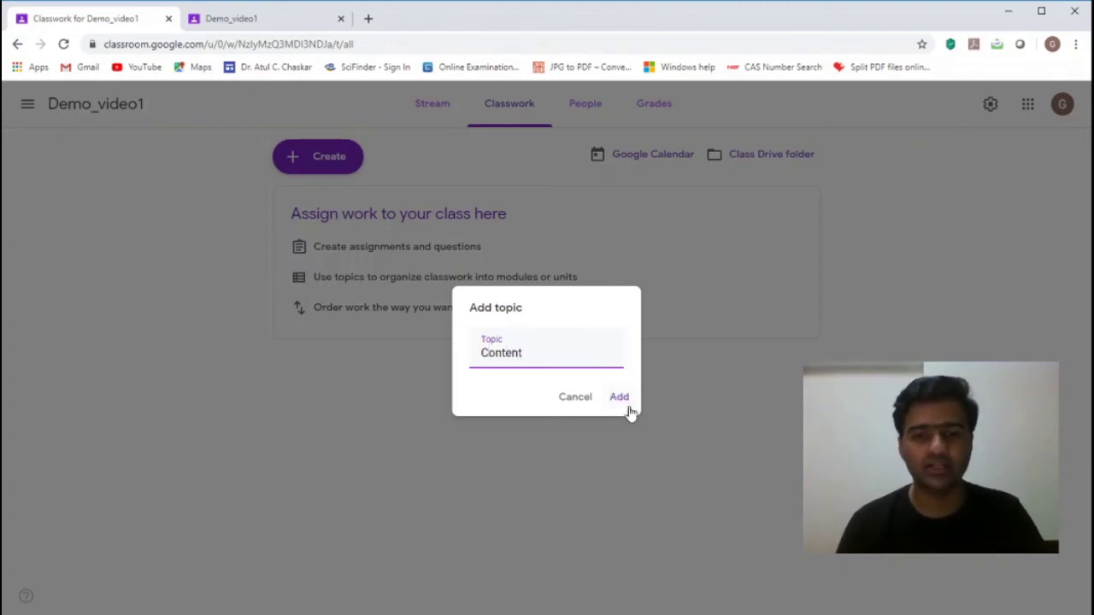
left_click(624, 400)
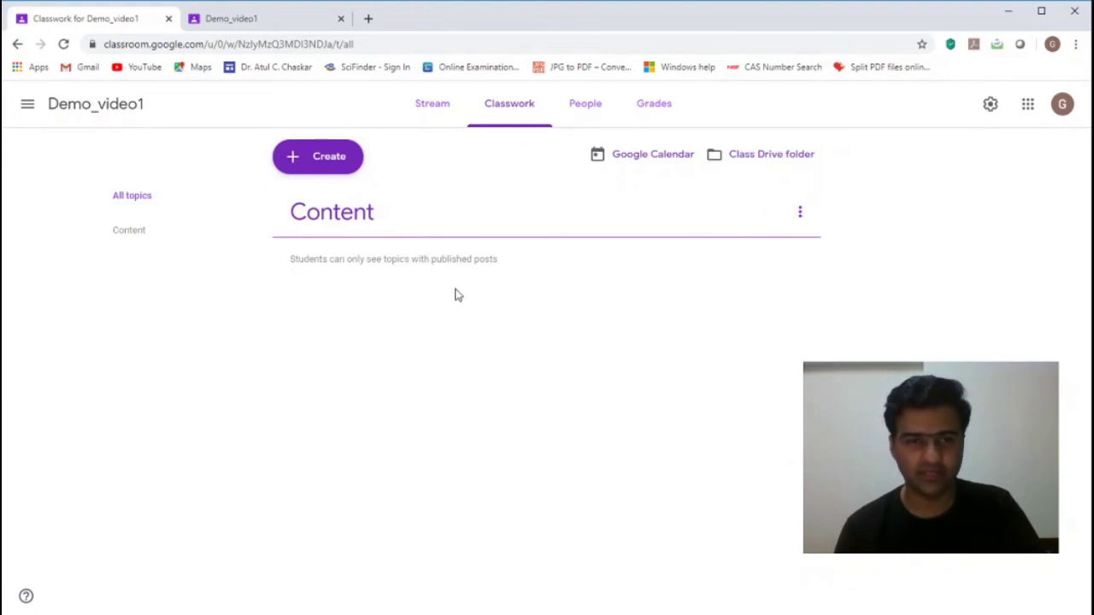
Step: View the Classwork page of Demo_video1 in the student account and dismiss the progress-tracking tip
left_click(254, 19)
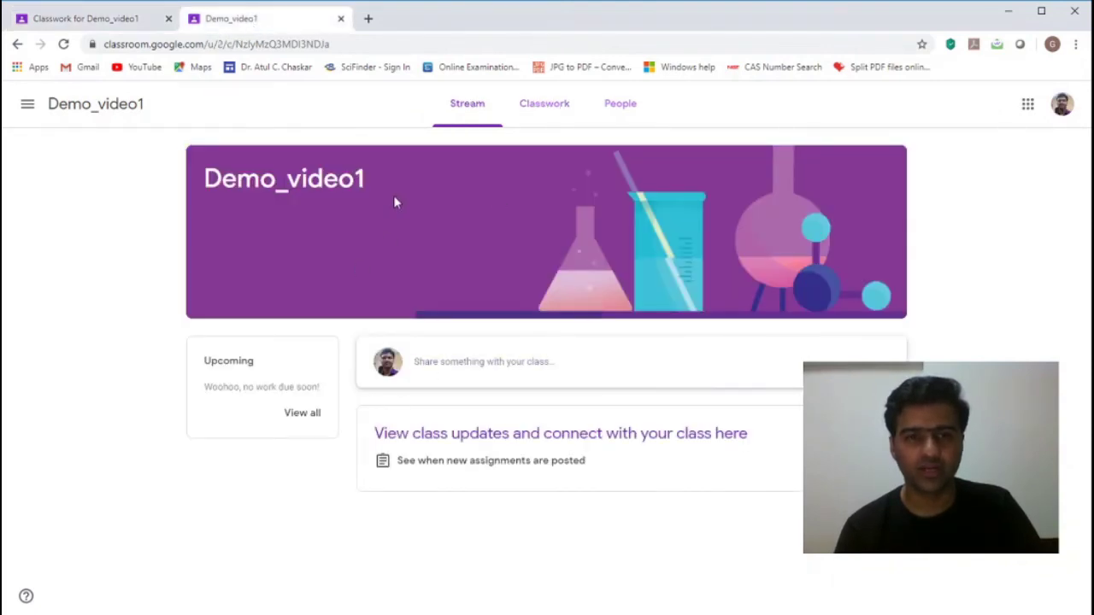
left_click(547, 108)
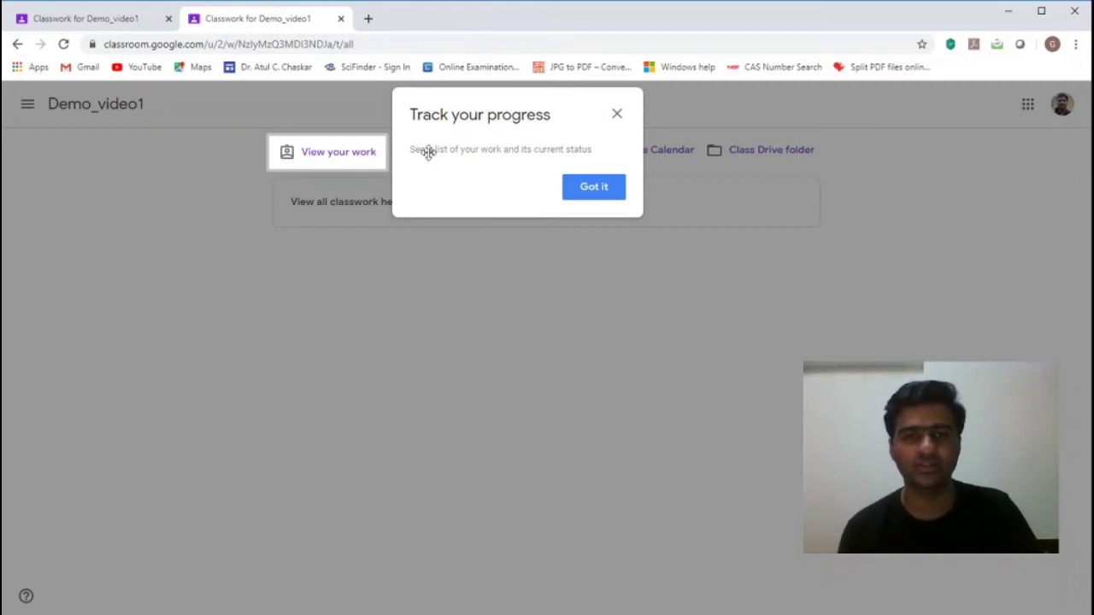
left_click(600, 190)
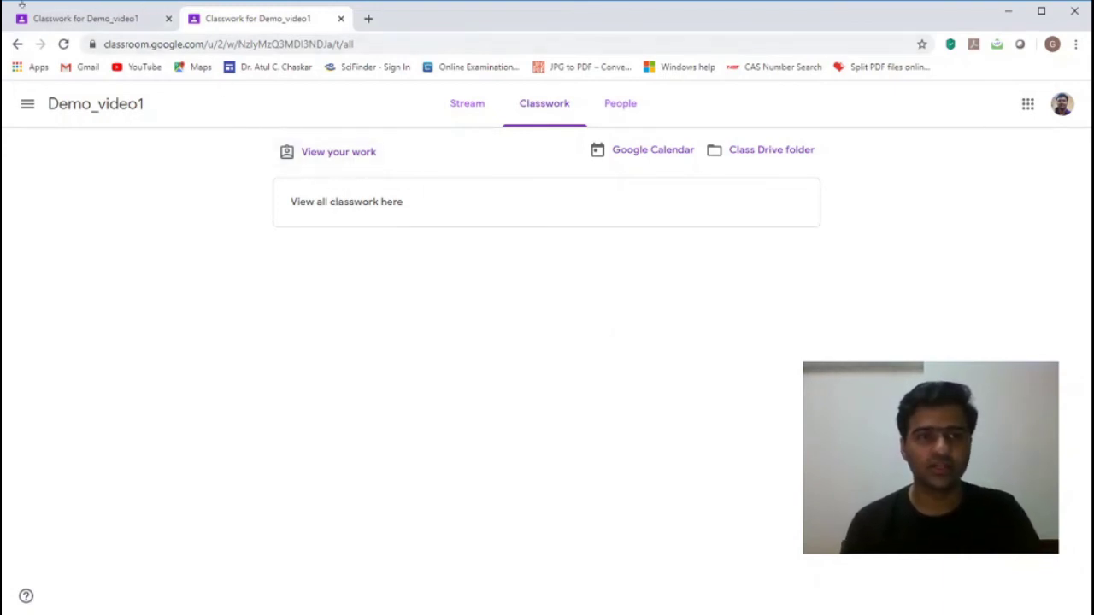
Step: Return to the teacher account and add a topic named Assignments to the Classwork of Demo_video1
left_click(63, 21)
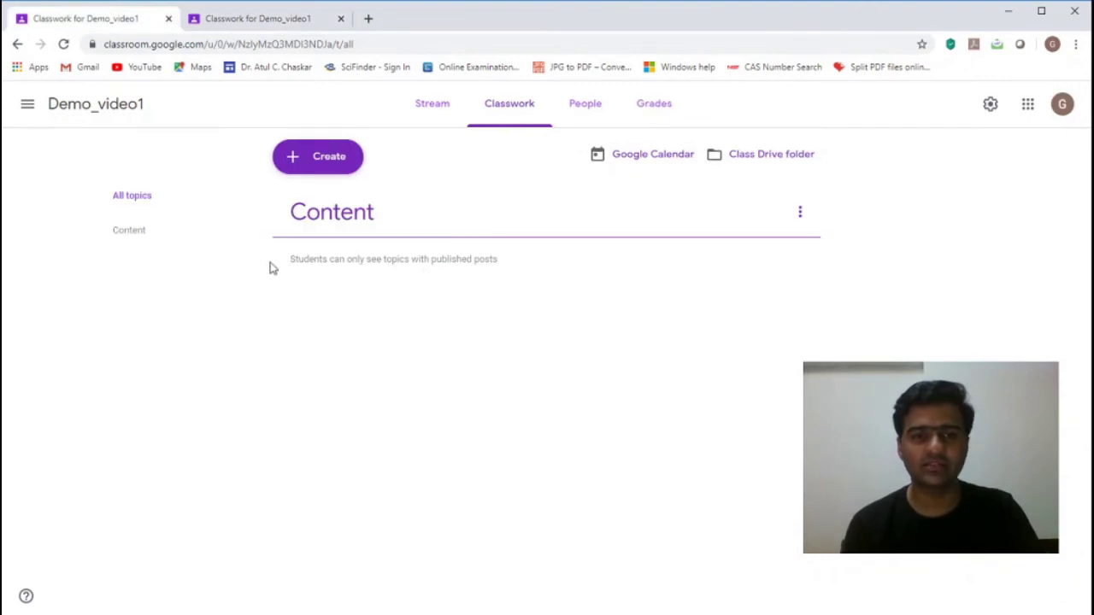
left_click_drag(290, 259, 518, 271)
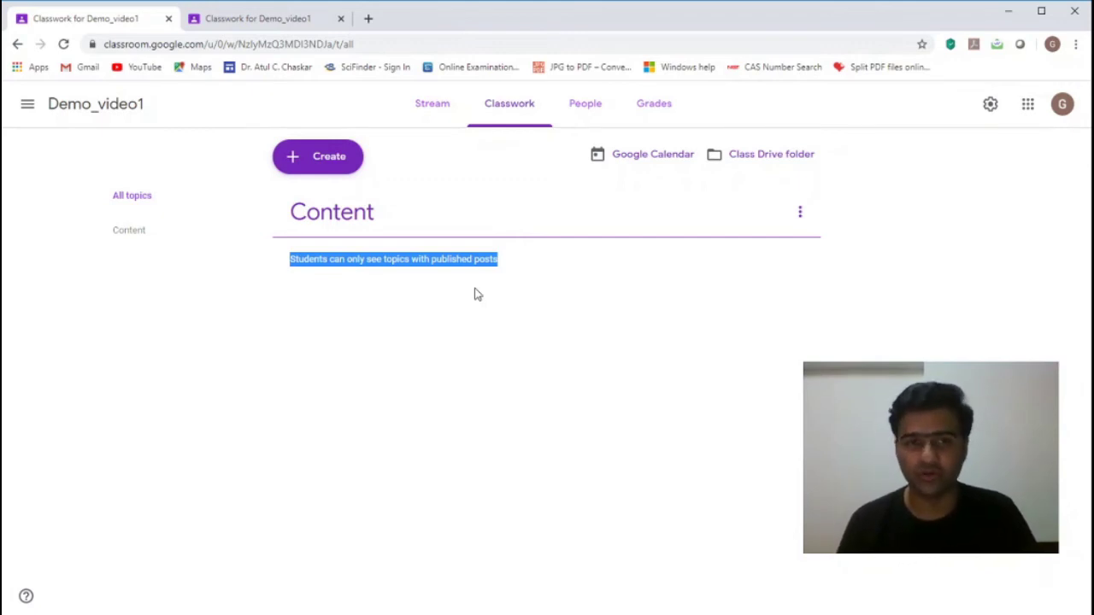
left_click(327, 214)
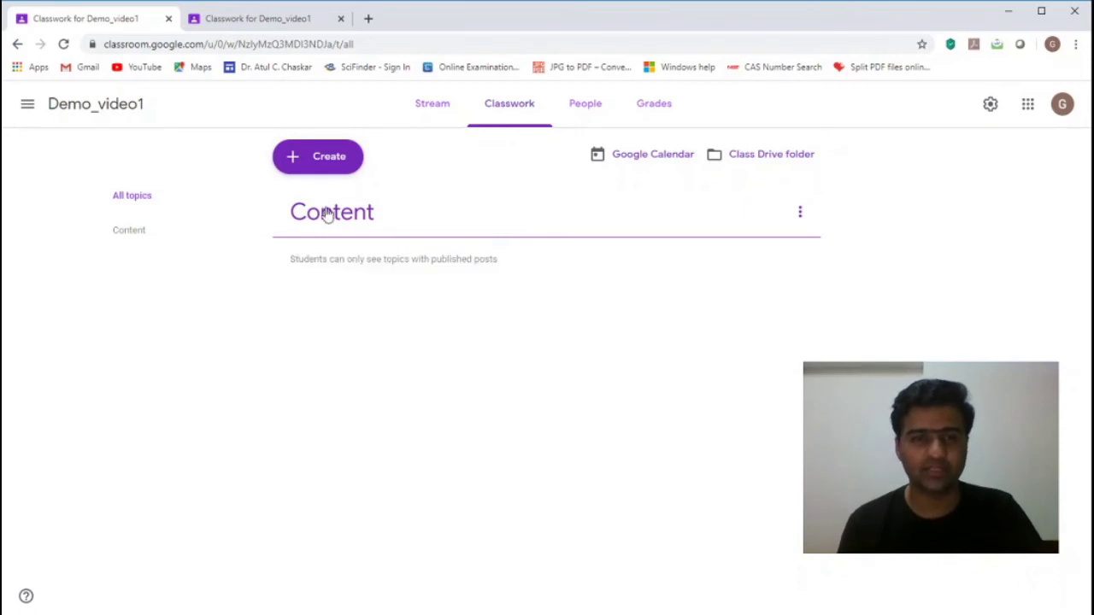
left_click(320, 158)
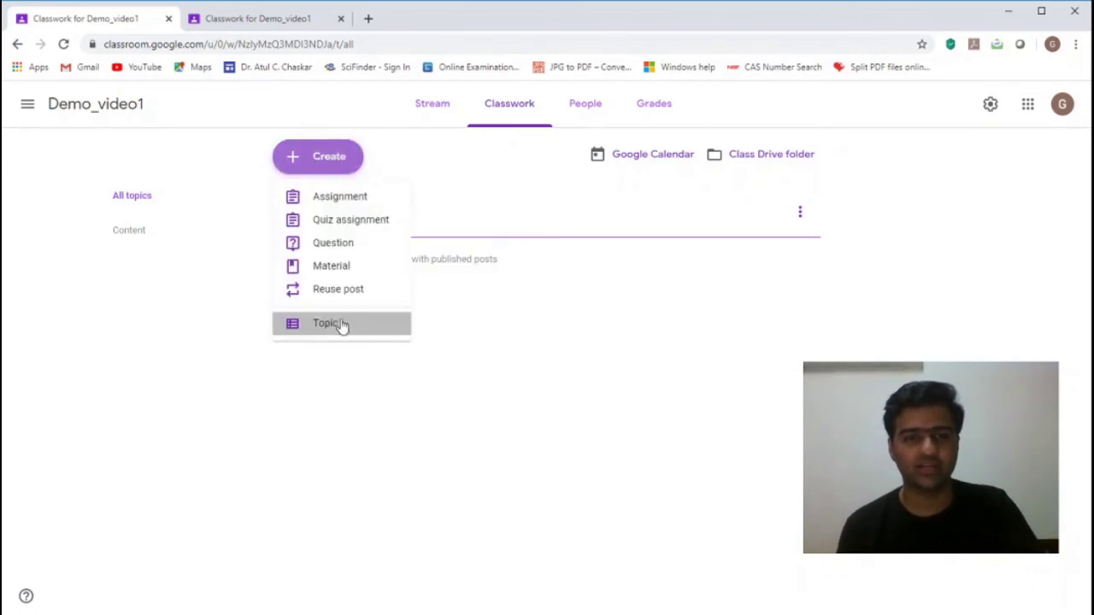
left_click(342, 325)
type("Assignments")
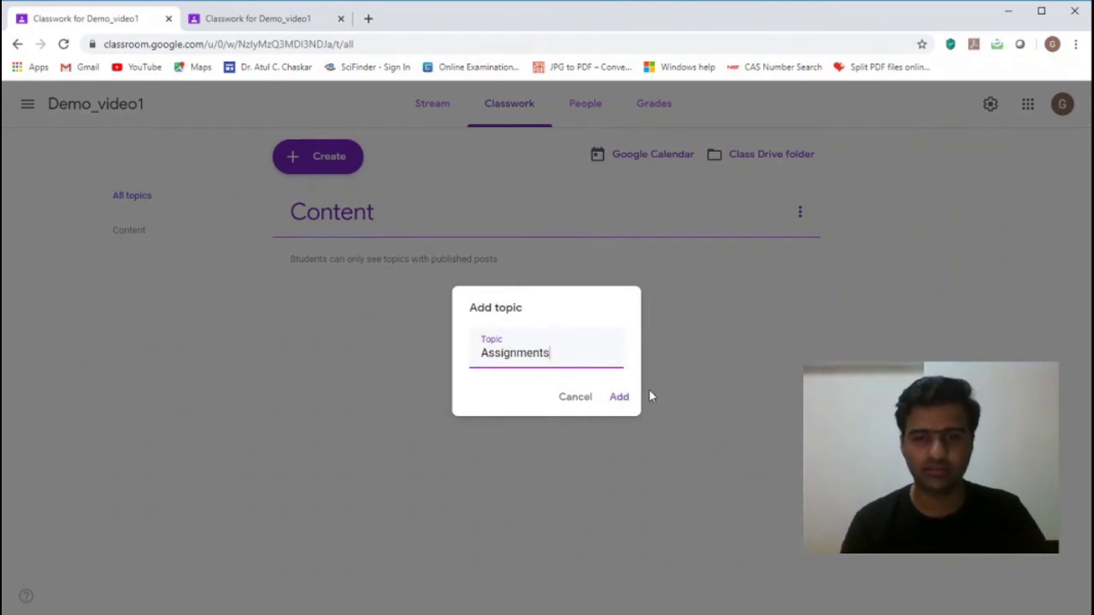
left_click(620, 398)
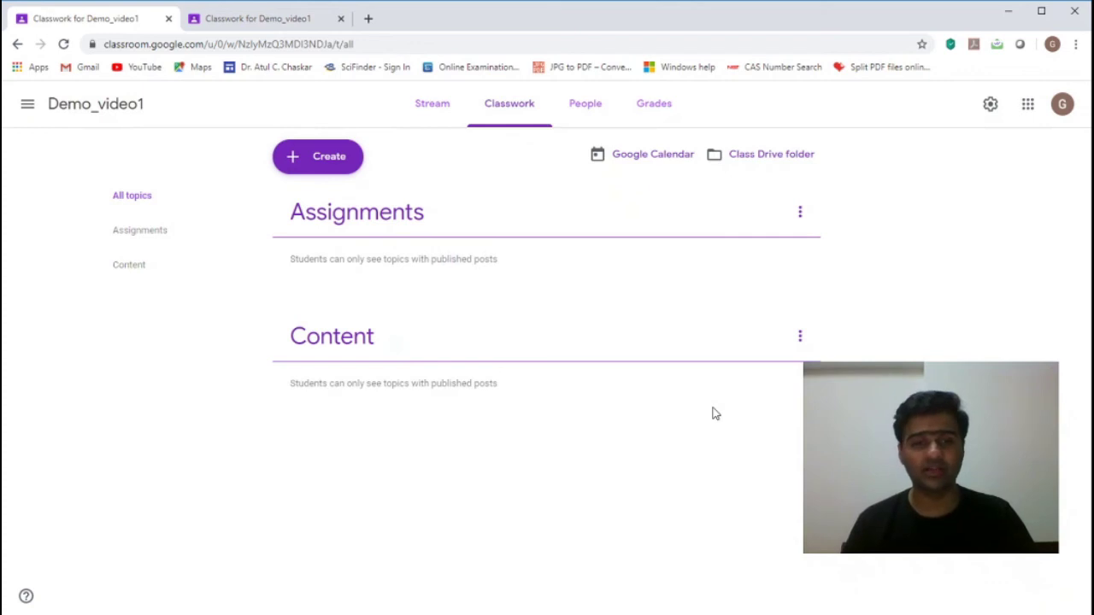
Step: Add a topic named Resources and move the Content topic to the first place in the Classwork list
left_click(316, 156)
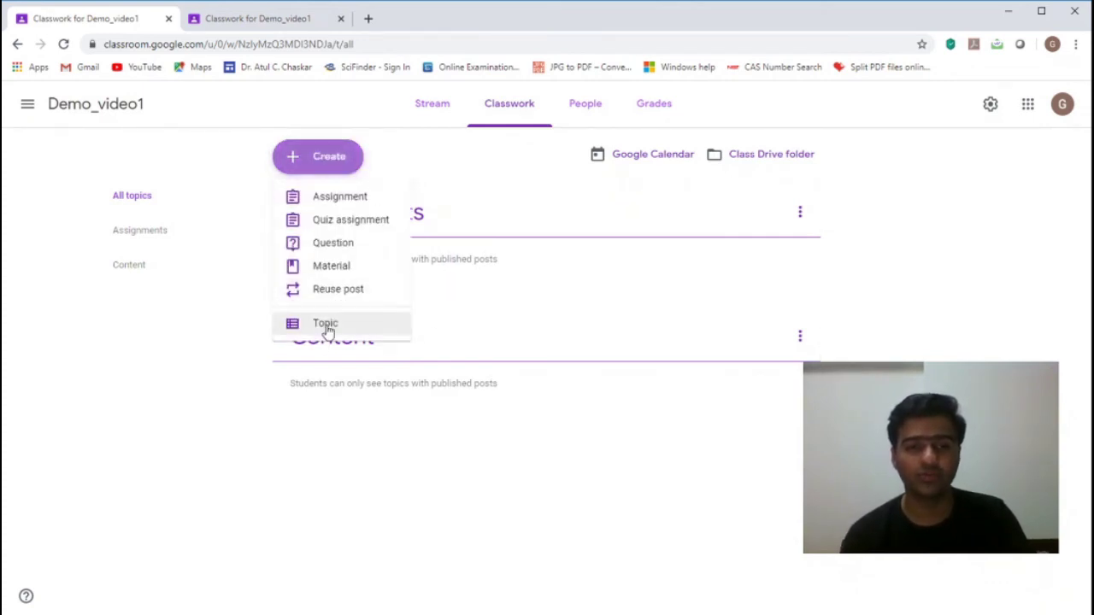
type("Re")
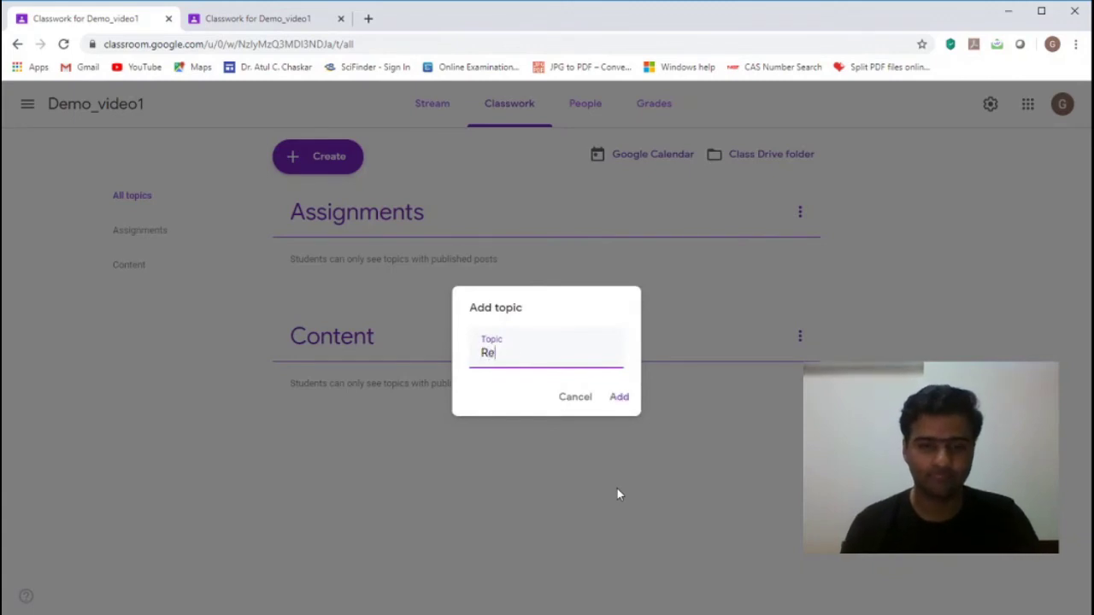
type("sources")
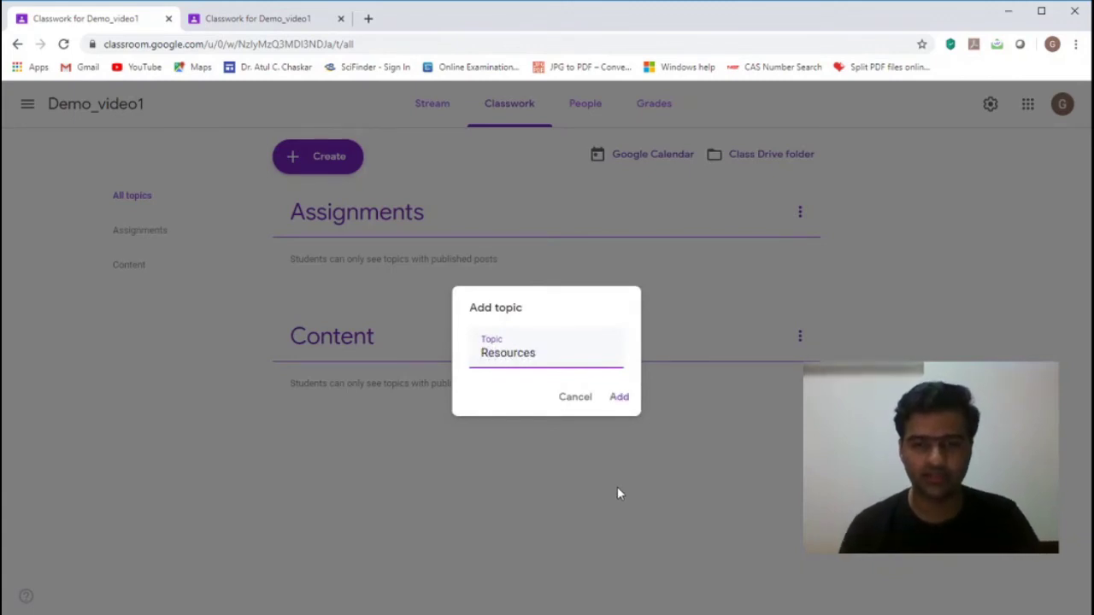
left_click(620, 399)
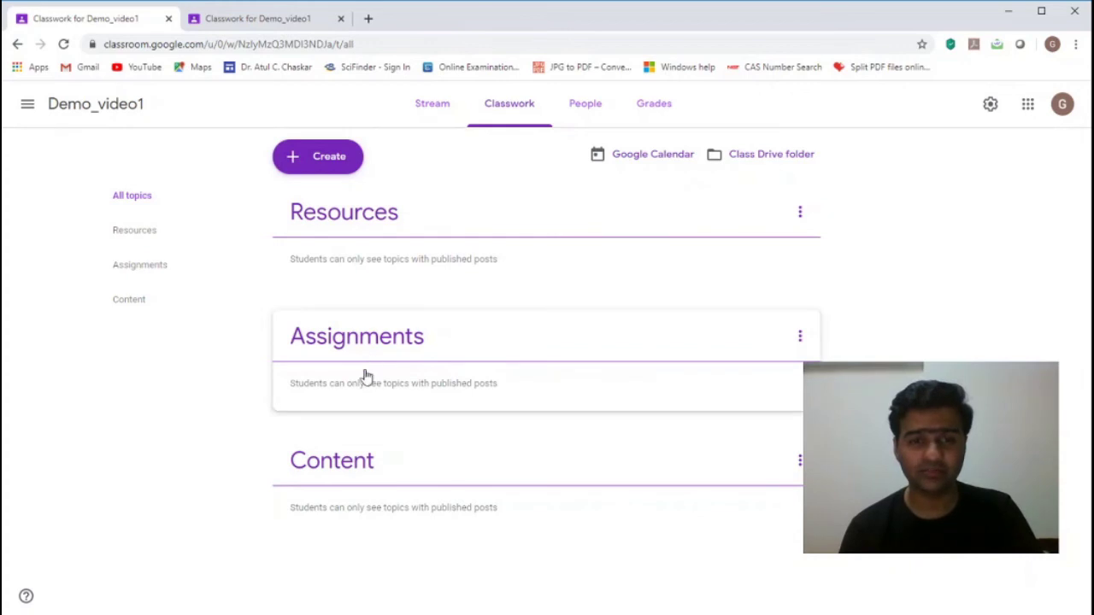
left_click_drag(353, 479, 364, 203)
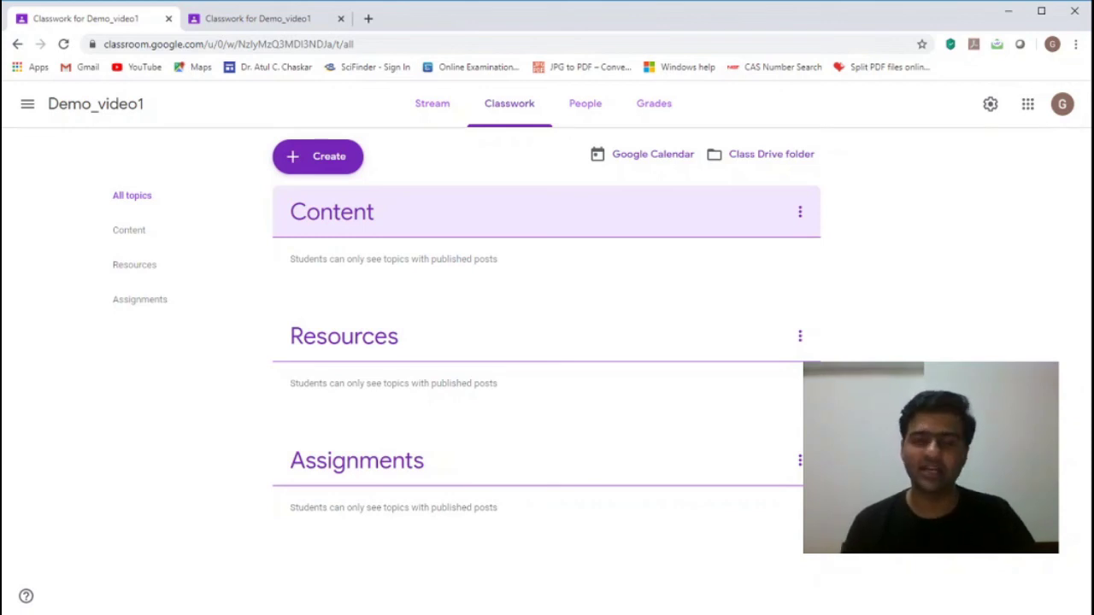
Step: Post the two-line announcement "Hi students! Welcome to this course!!" to all students on the Demo_video1 stream
left_click(424, 110)
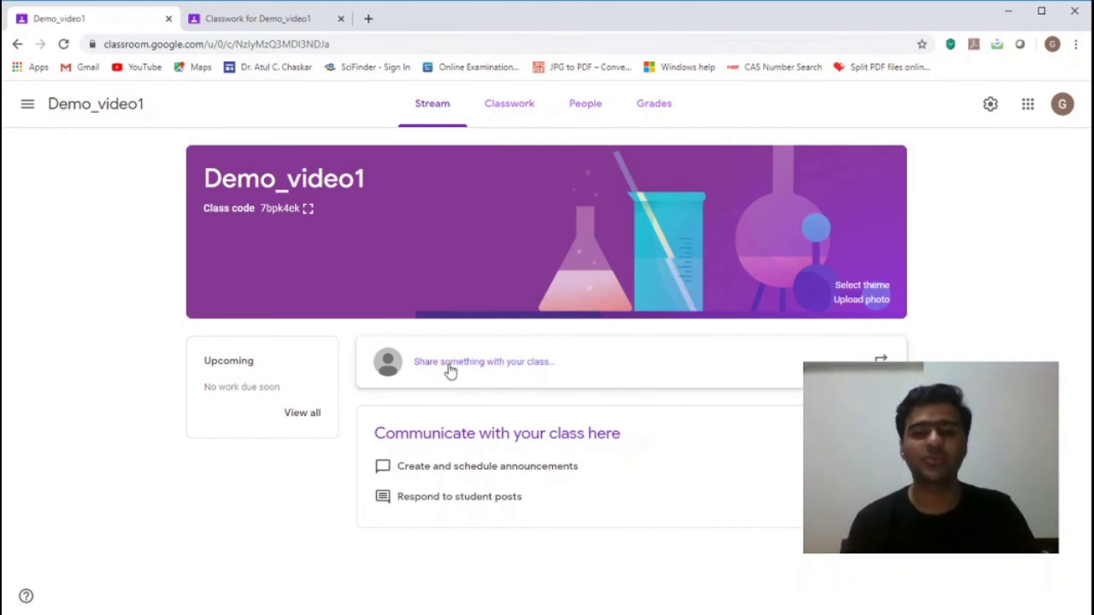
left_click(474, 376)
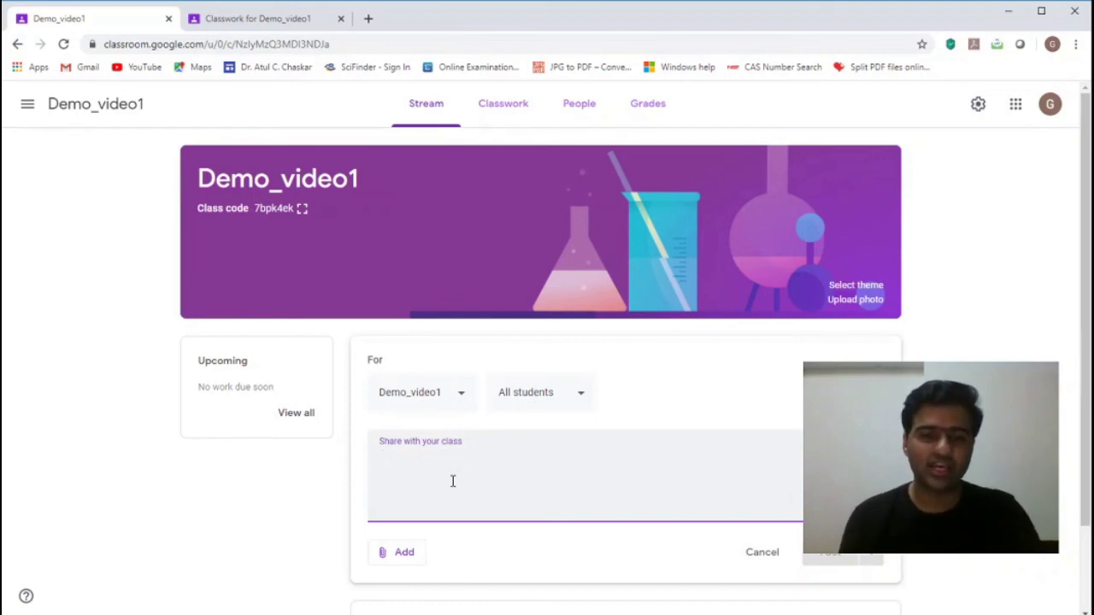
type("We")
key("BackSpace")
key("BackSpace")
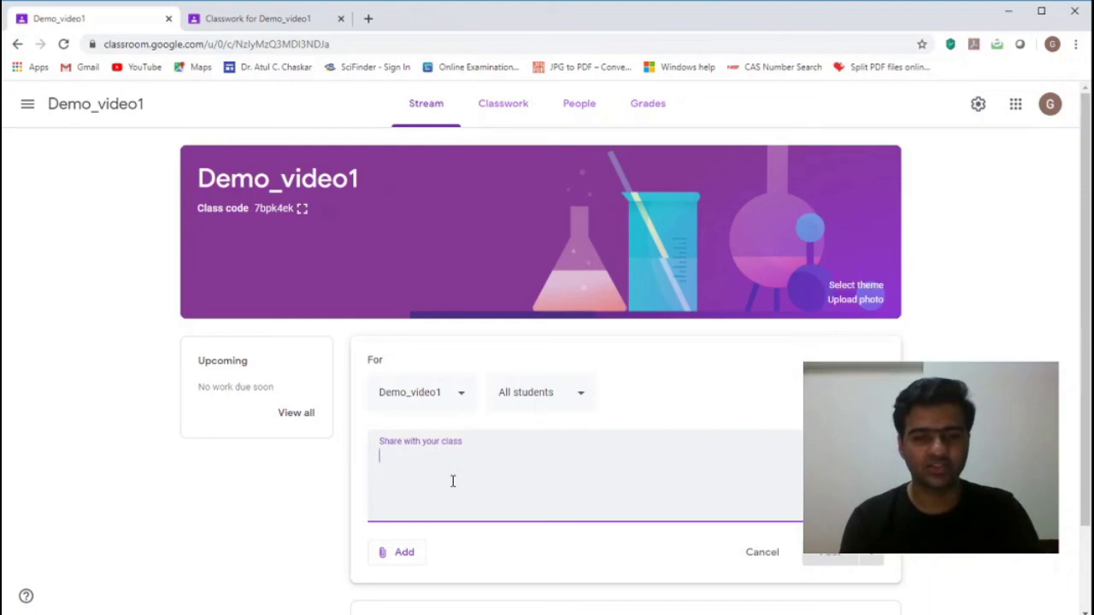
type("Hi students!")
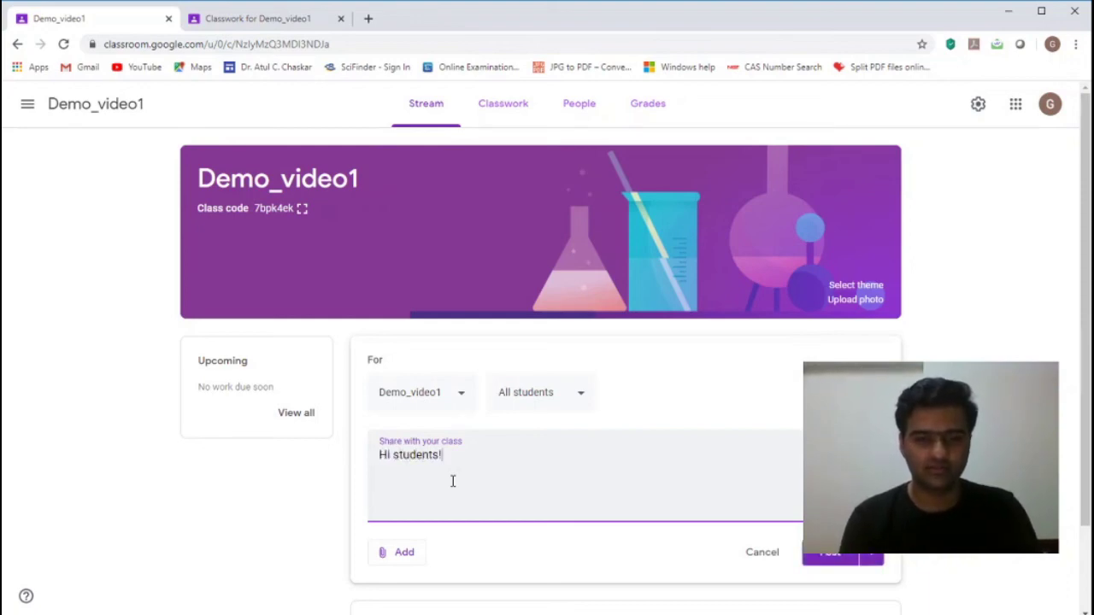
key("Return")
type("Welc")
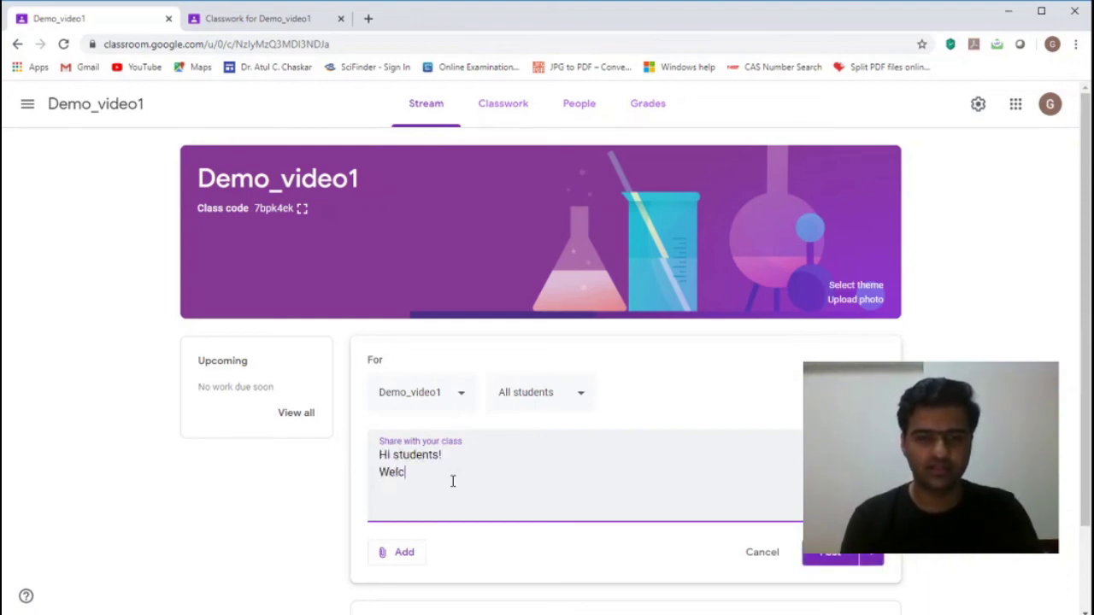
type("ome to this course!!")
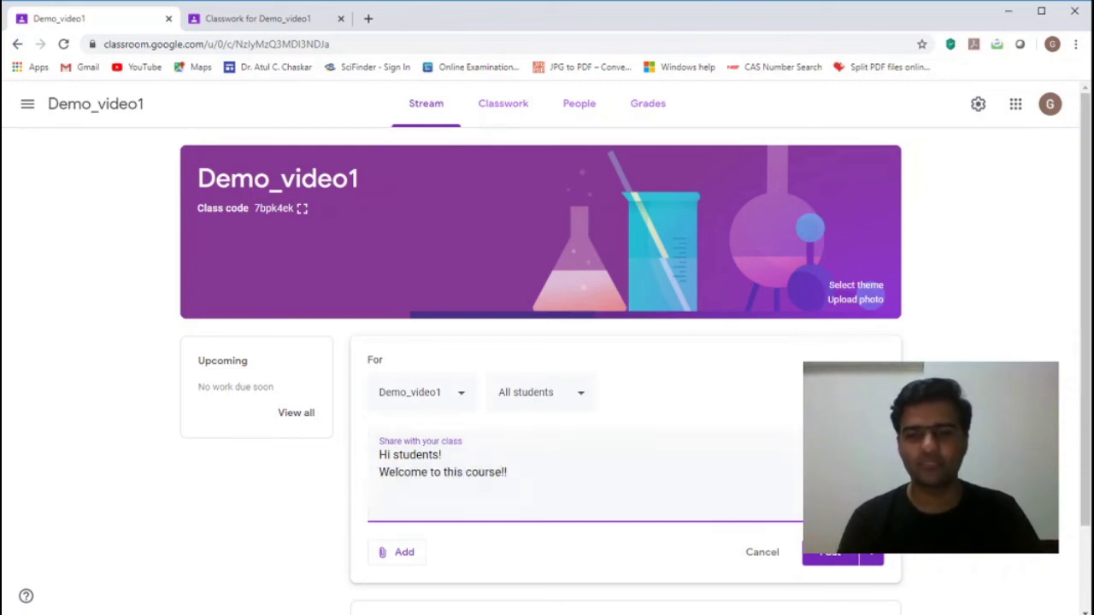
left_click(828, 555)
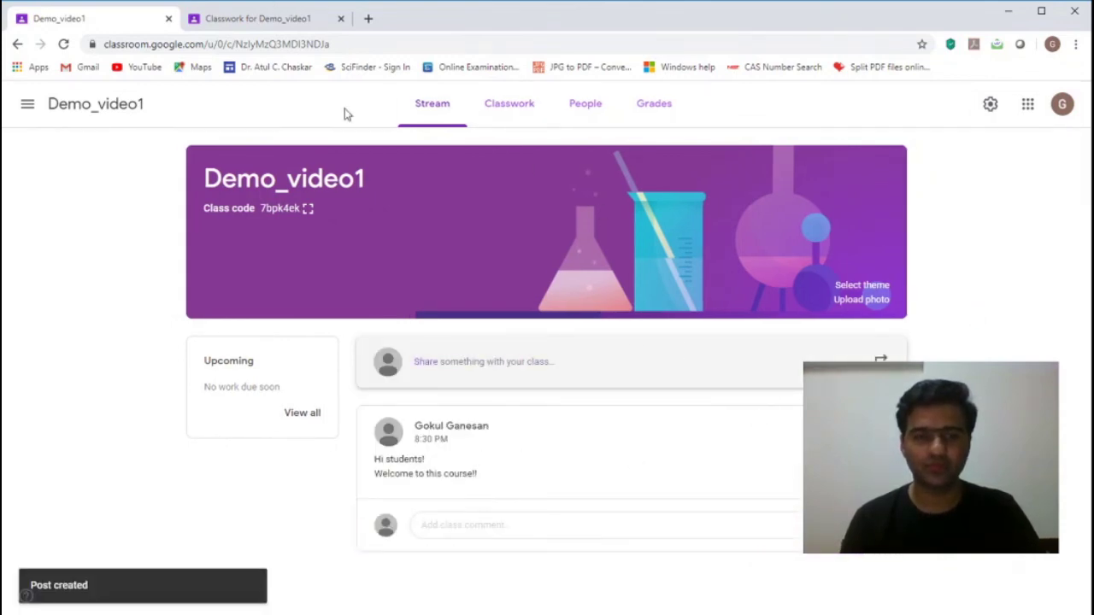
Step: Open the Demo_video1 stream in the student account and reload it to check for the teacher's announcement
left_click(257, 18)
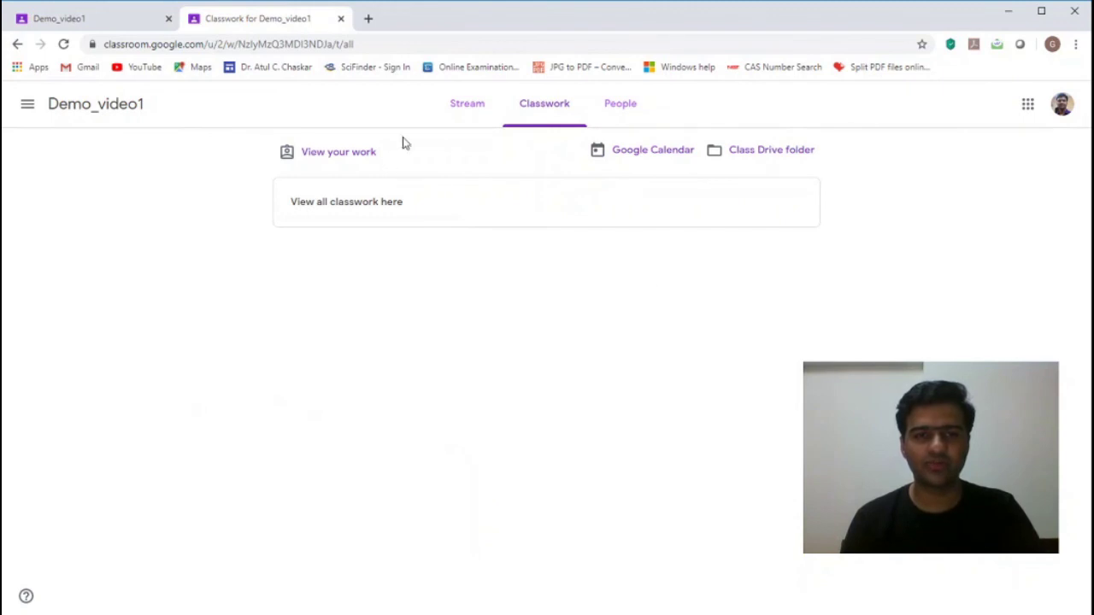
left_click(460, 114)
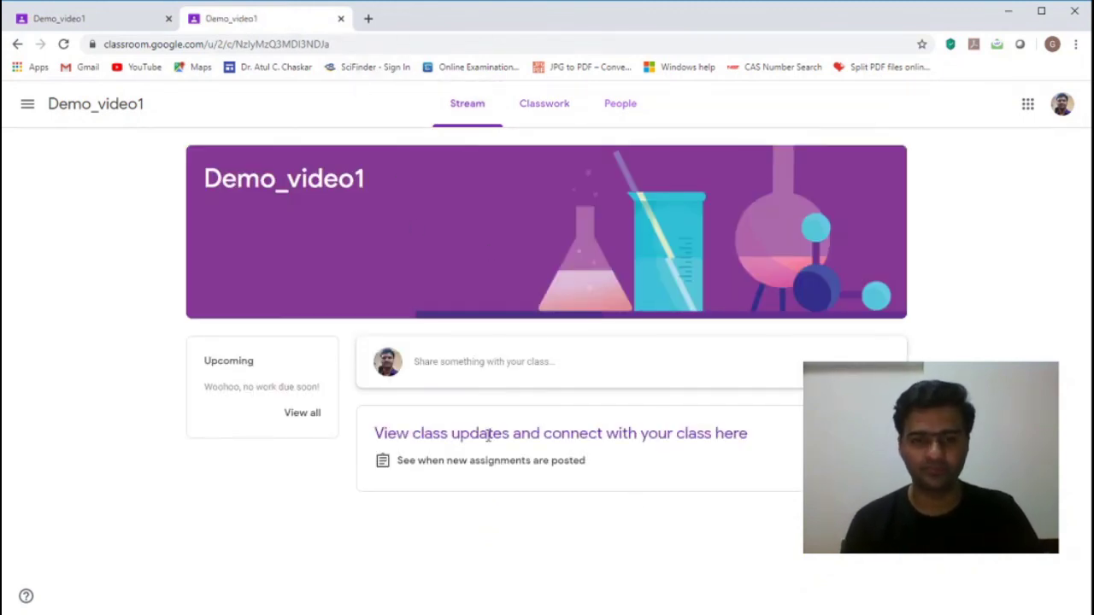
left_click(342, 44)
key("Return")
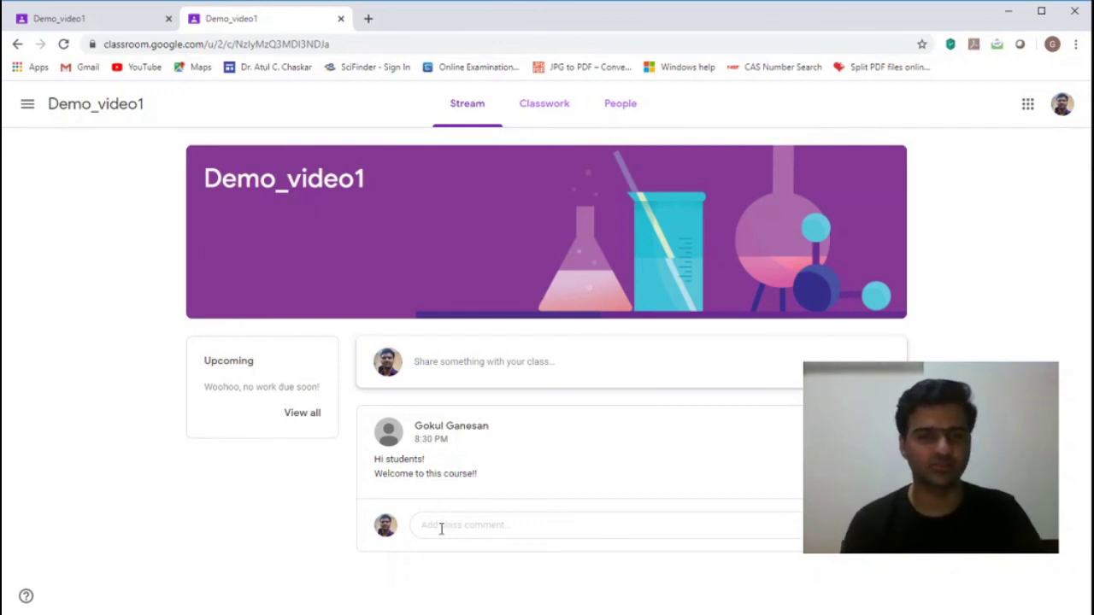
Step: Switch back to the teacher account and review the Classwork and People pages, ending on the class stream
left_click(62, 18)
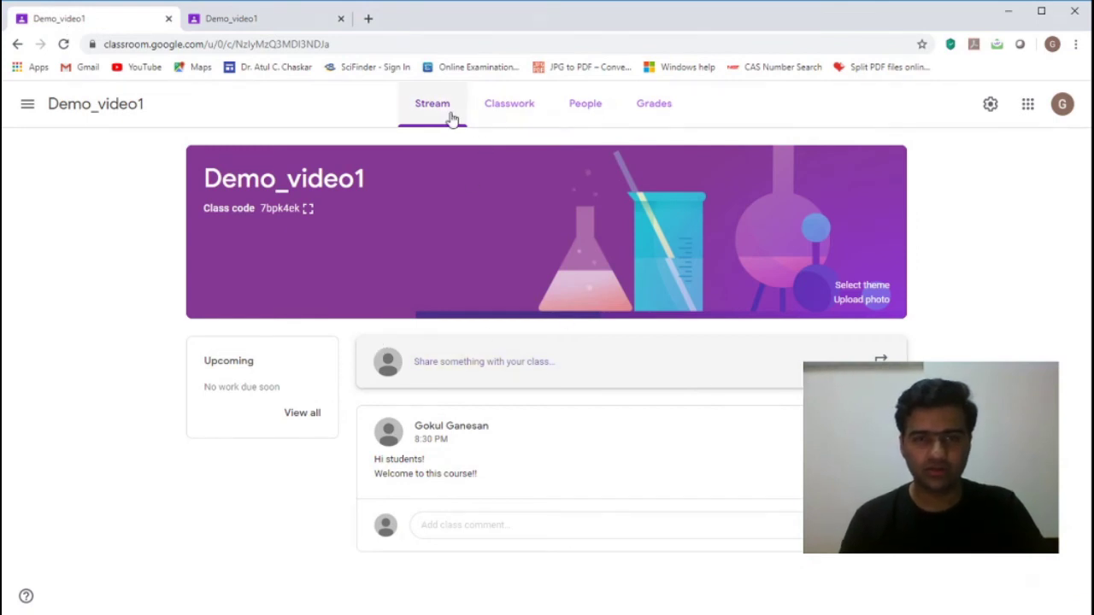
left_click(510, 115)
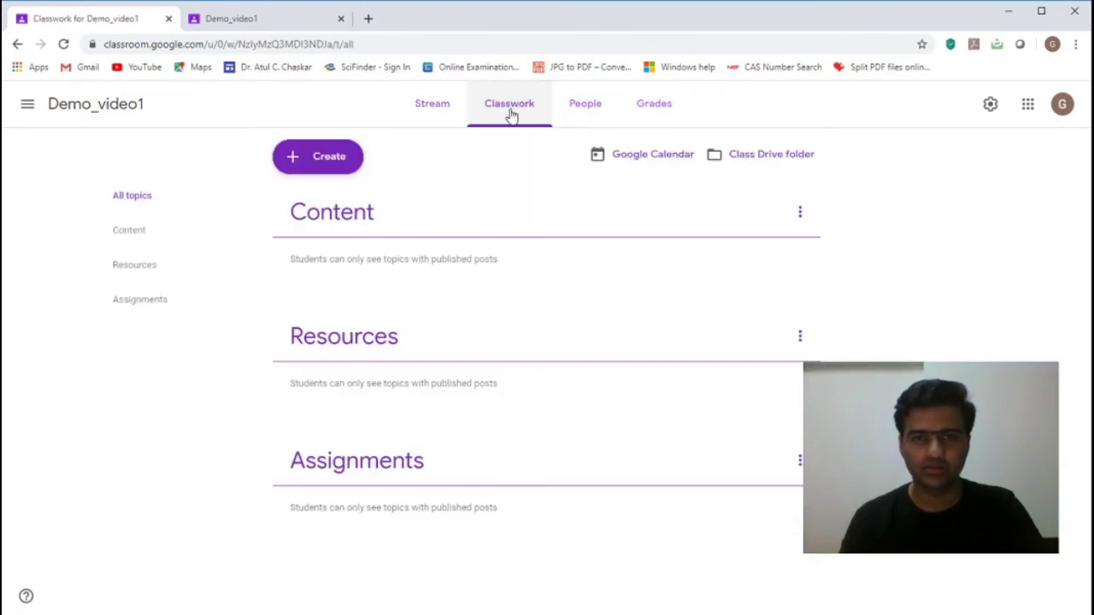
left_click(440, 106)
left_click(589, 110)
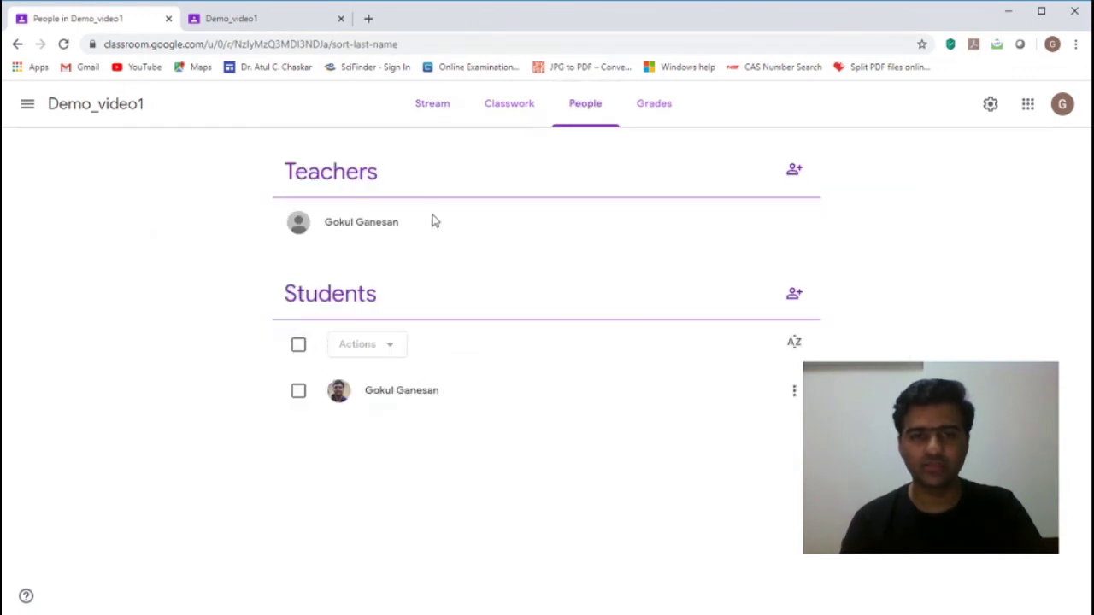
left_click(422, 111)
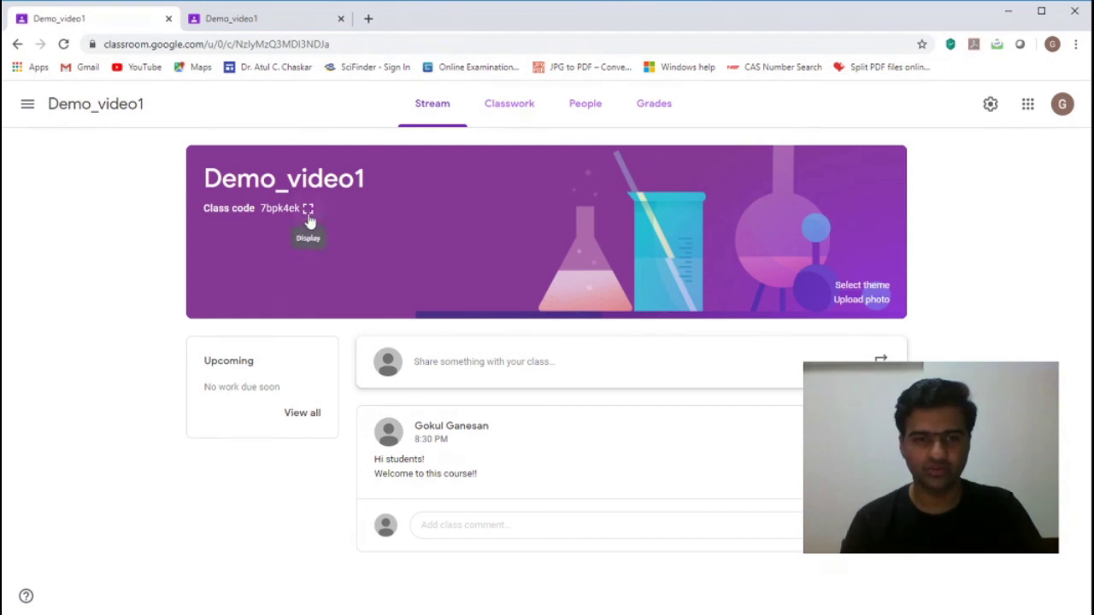
Step: In the general class settings of Demo_video1, set the Stream permission to "Students can only comment"
left_click(989, 105)
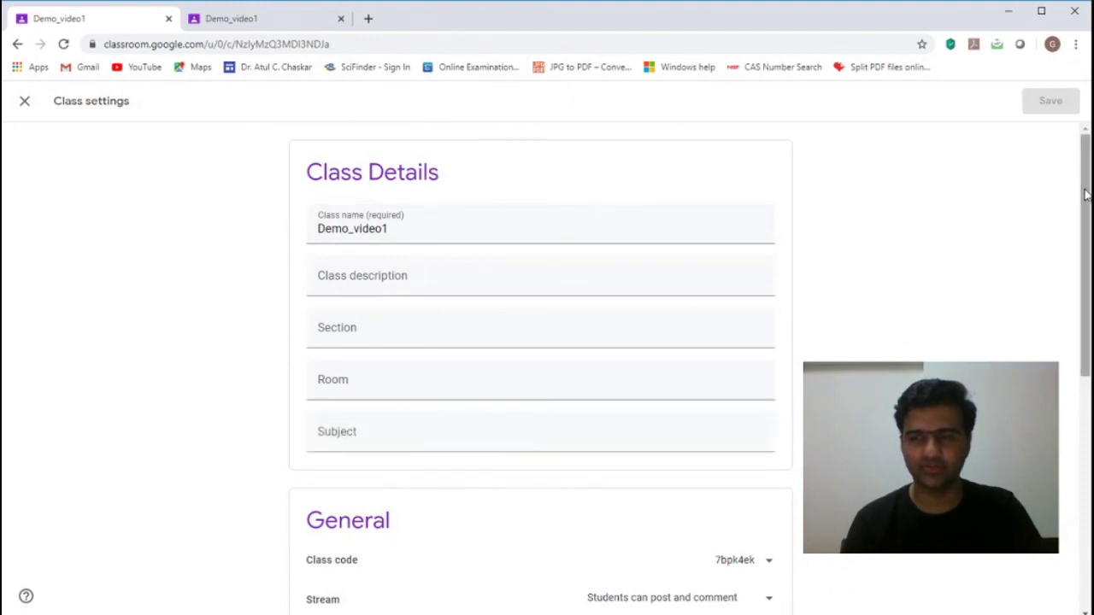
left_click_drag(1084, 195, 1085, 368)
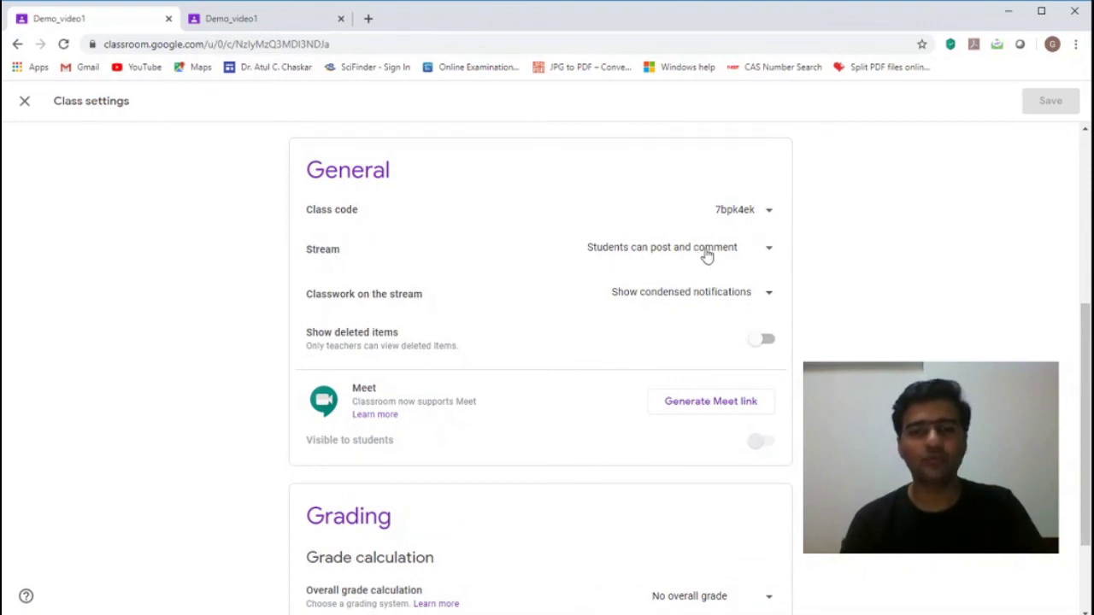
left_click(770, 253)
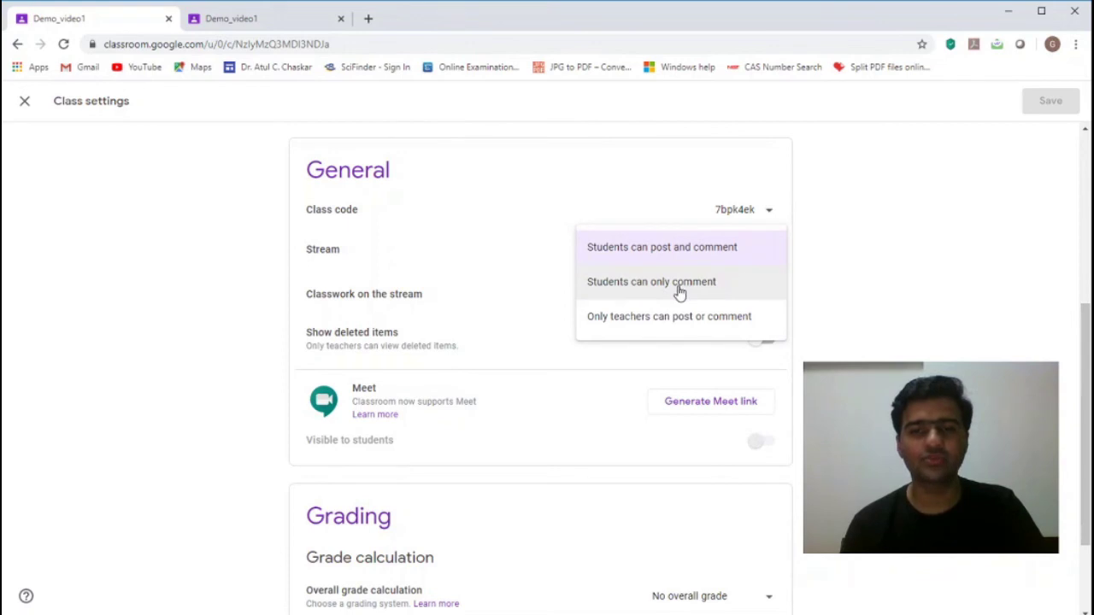
left_click(680, 287)
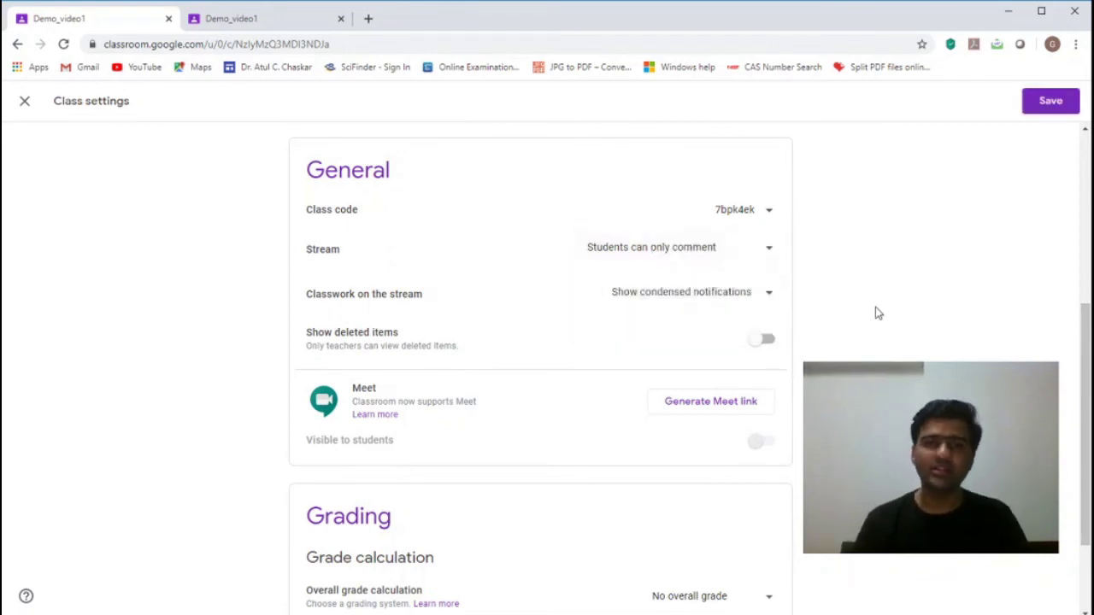